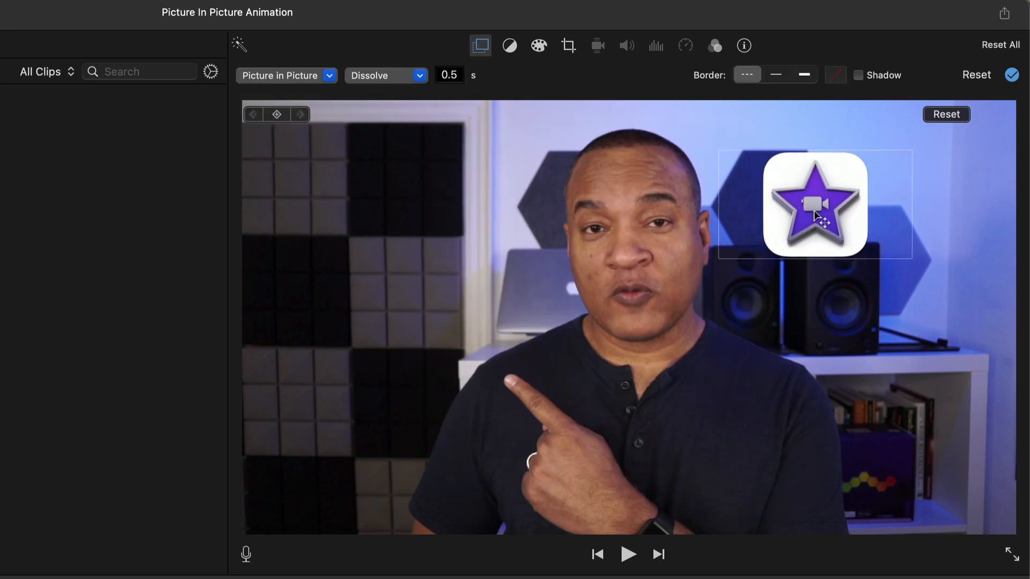
Drag the logo inset to the upper left of the viewer frame.
drag(814, 216, 415, 208)
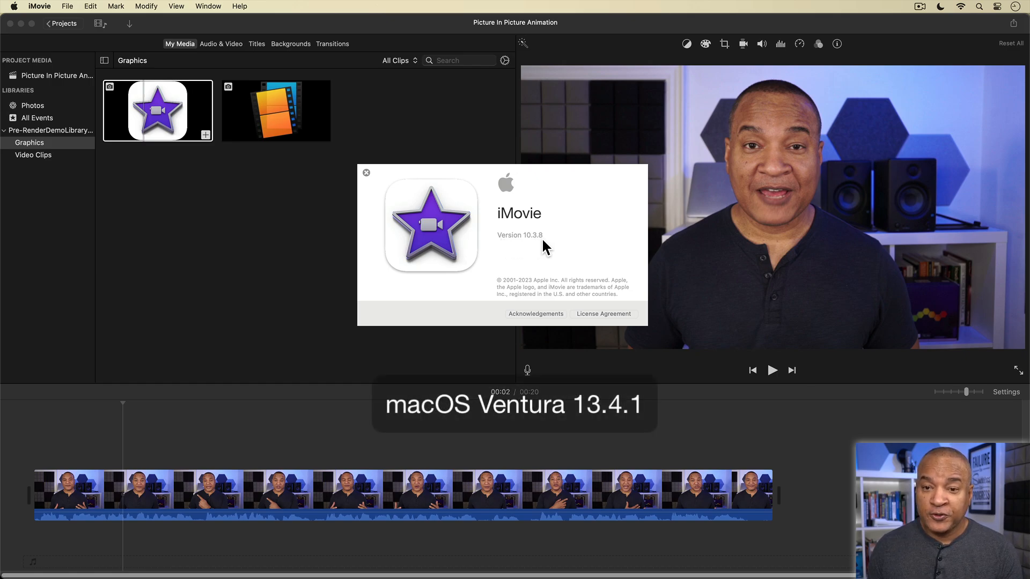
Dismiss the About window and select the iMovie star logo in Graphics.
click(366, 174)
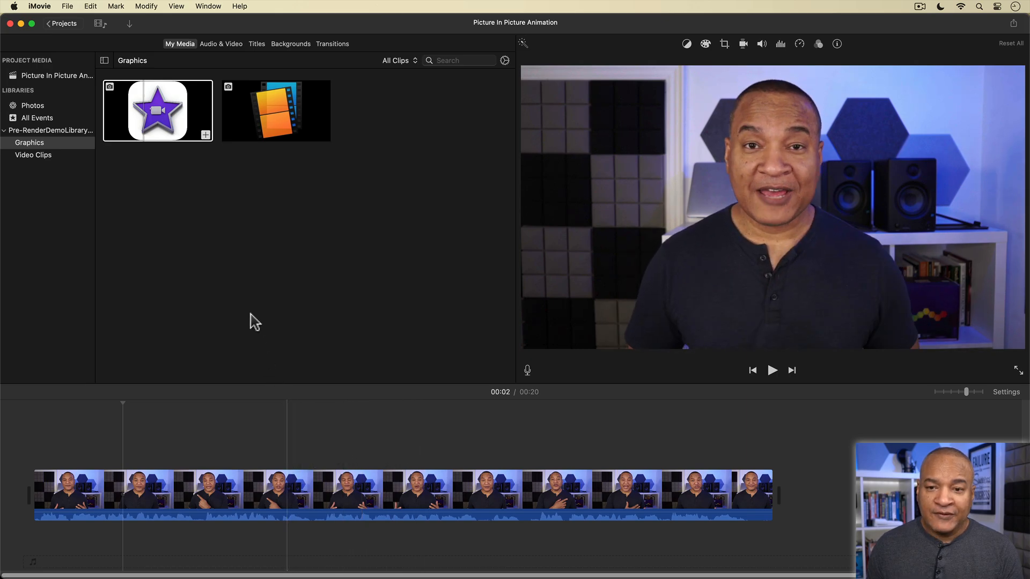
click(157, 113)
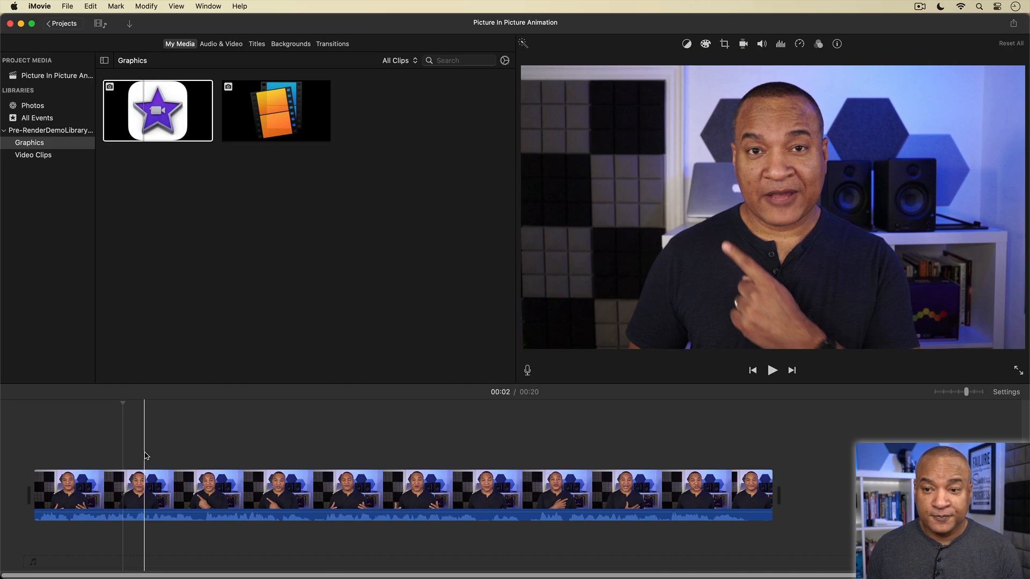
Drop the star logo onto the timeline above the narration clip's start and park the playhead on it.
click(160, 113)
drag(160, 113, 128, 439)
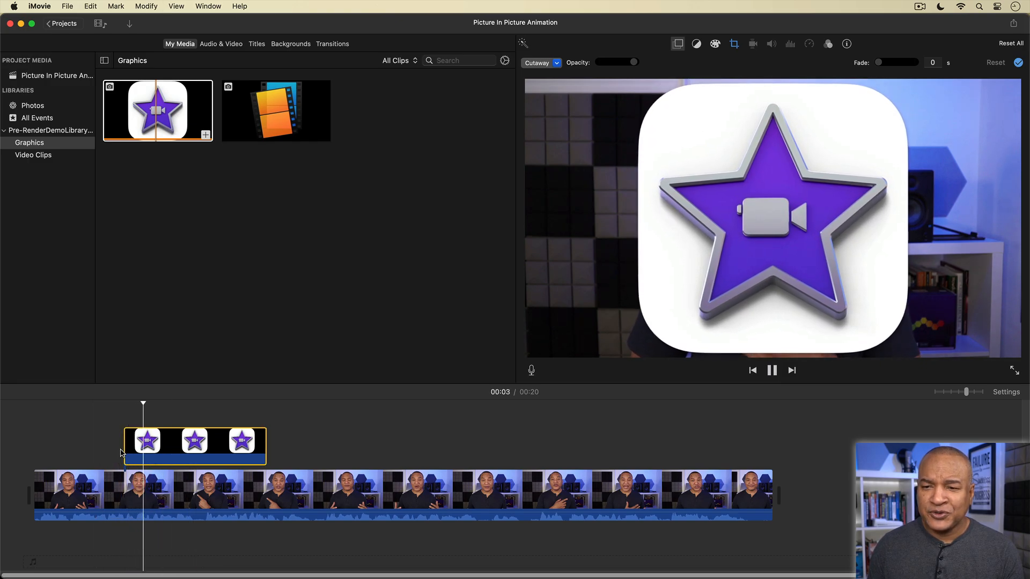
click(148, 455)
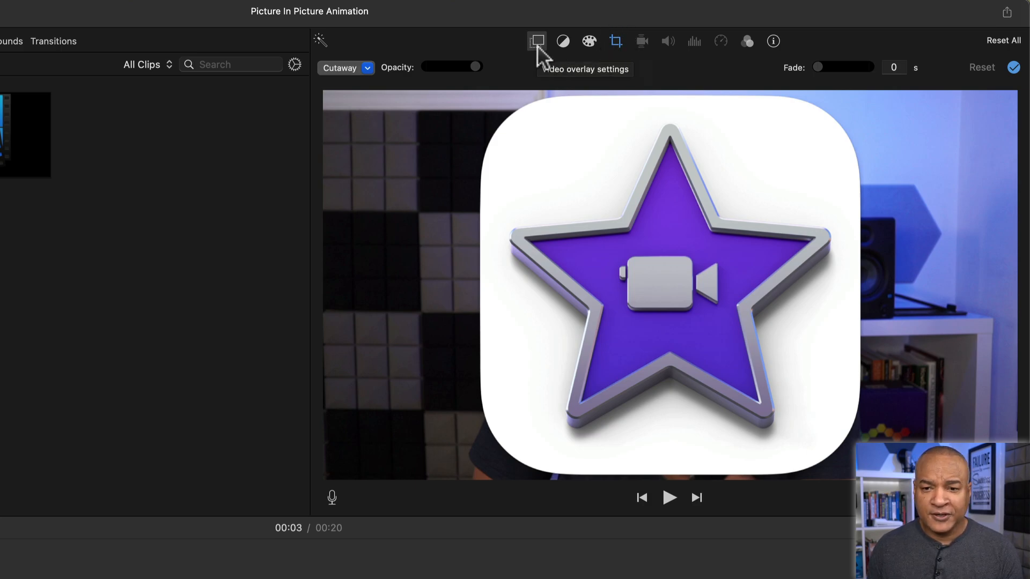
Change the logo clip's cropping from Ken Burns to Fit and apply it.
click(617, 42)
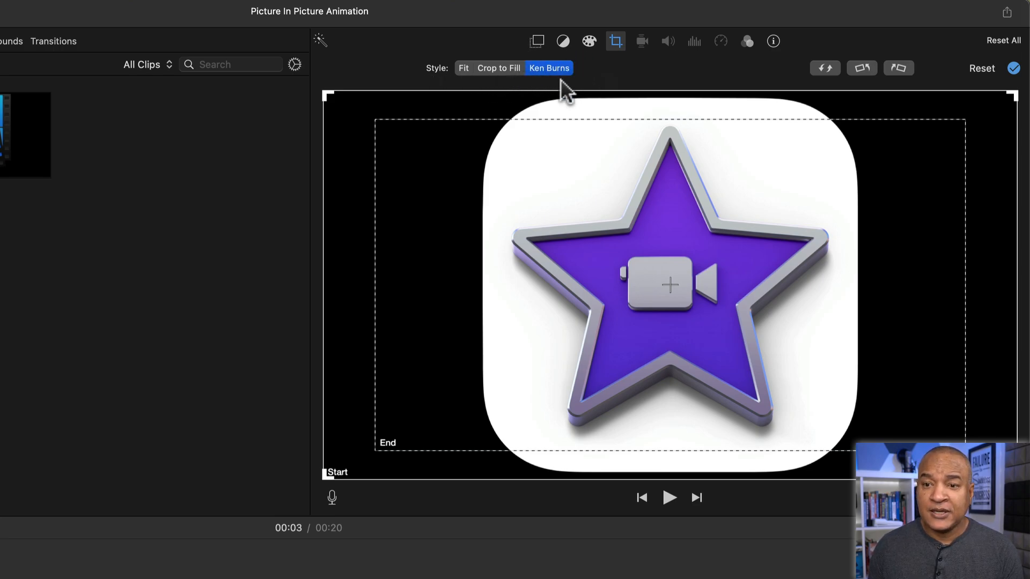
click(463, 65)
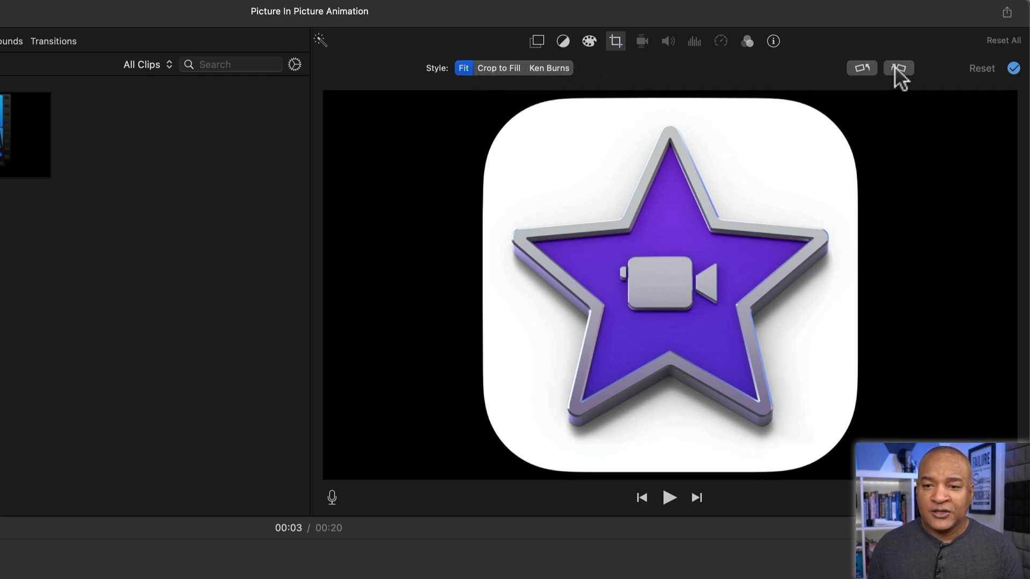
click(1014, 68)
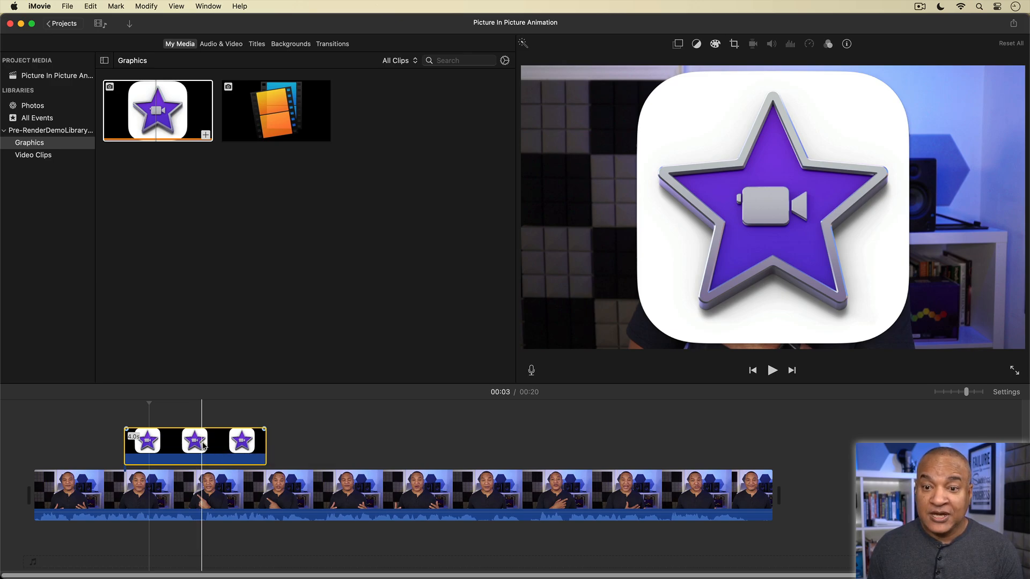
click(158, 110)
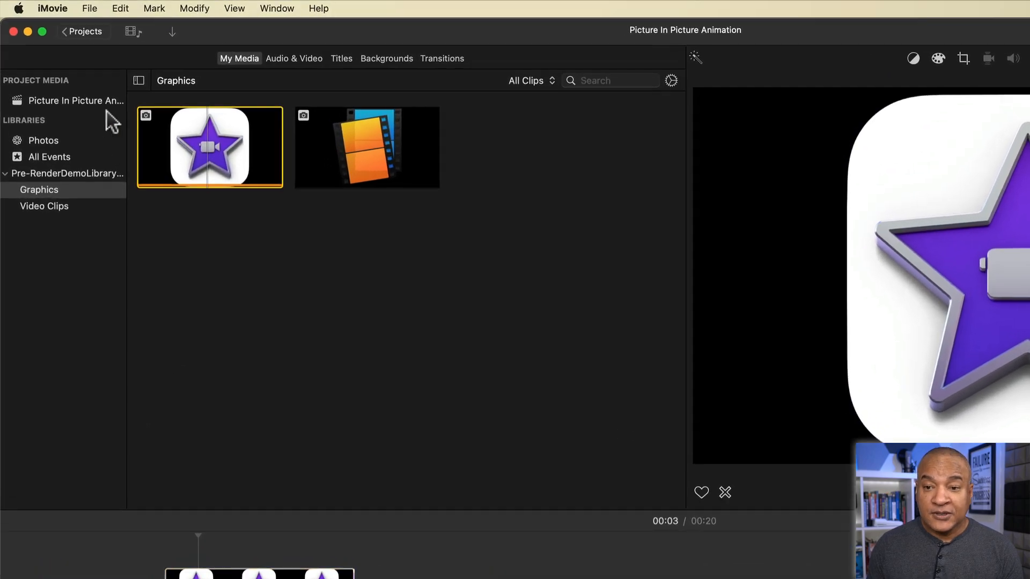
click(53, 8)
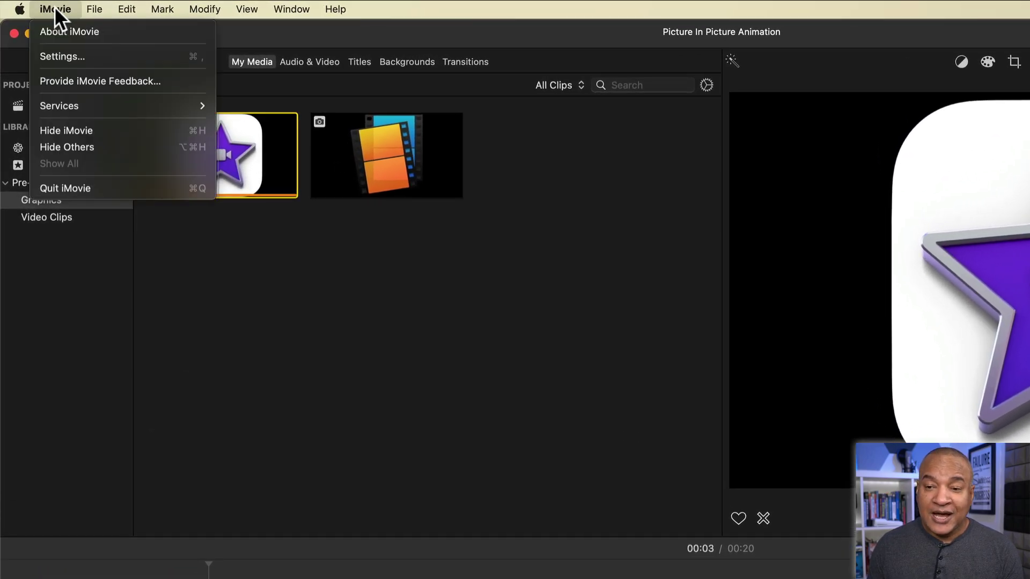
click(82, 55)
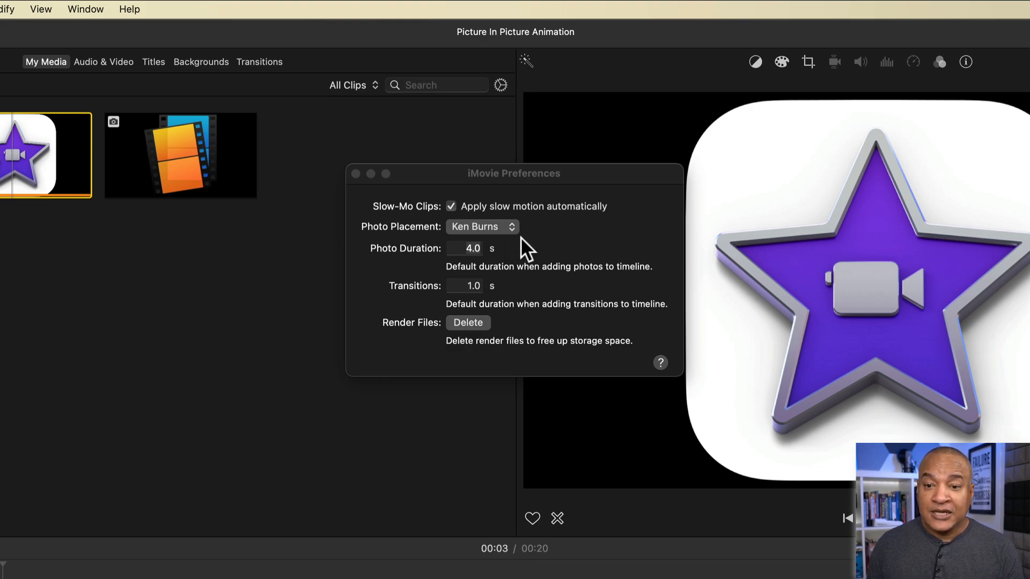
click(512, 229)
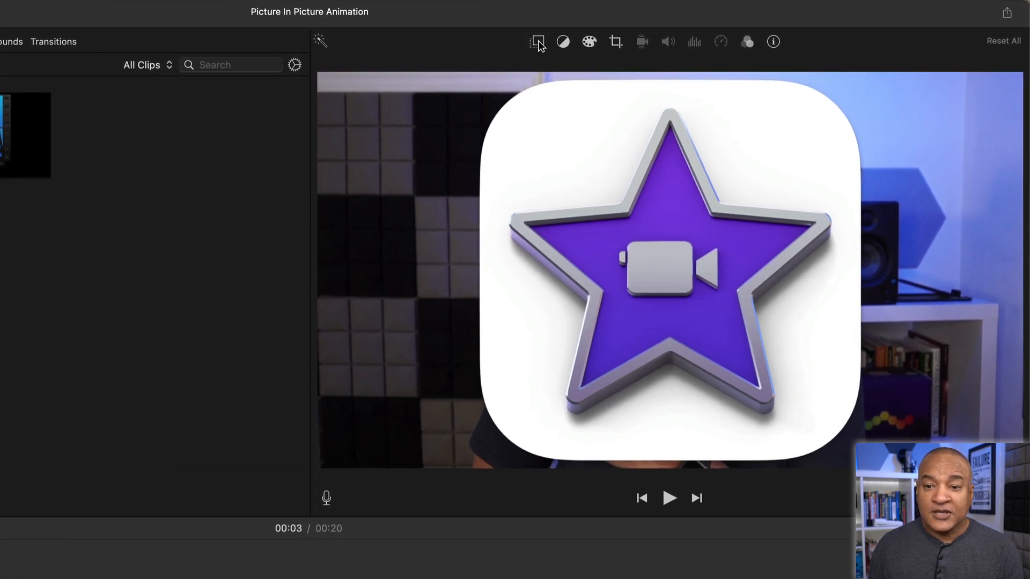
In Video Overlay Settings, switch the logo clip from Cutaway to Picture in Picture.
click(537, 42)
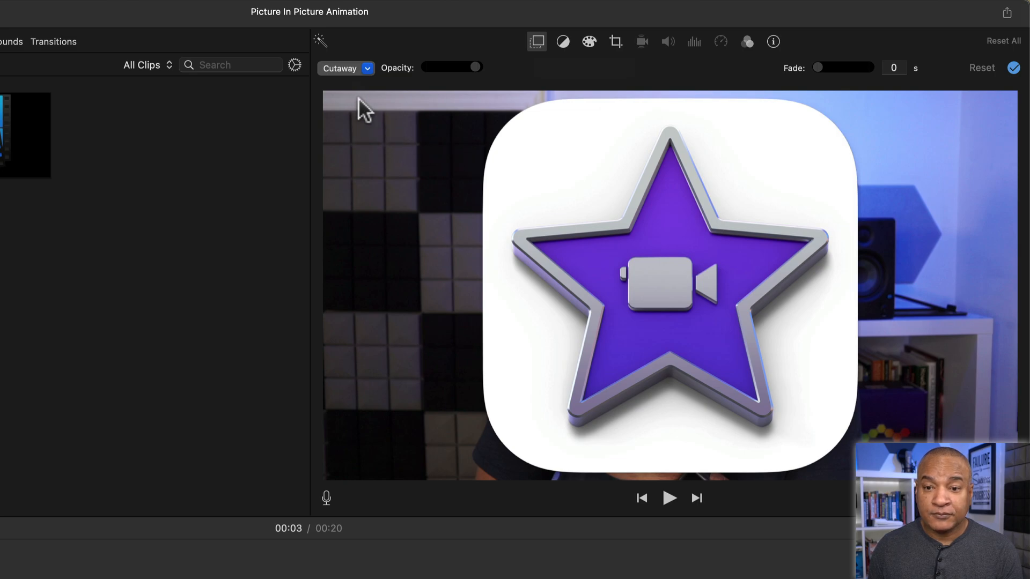
click(350, 71)
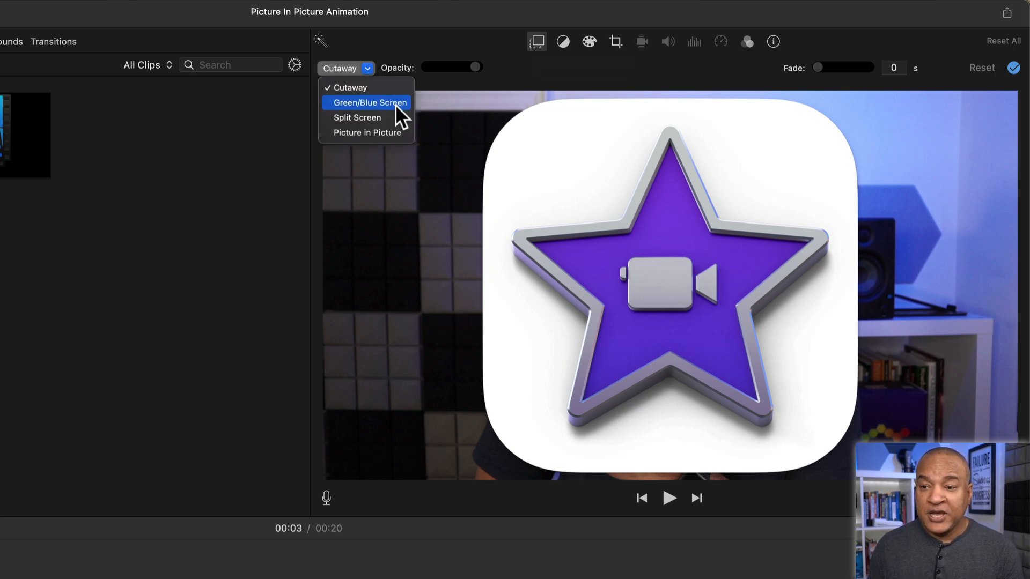
click(404, 133)
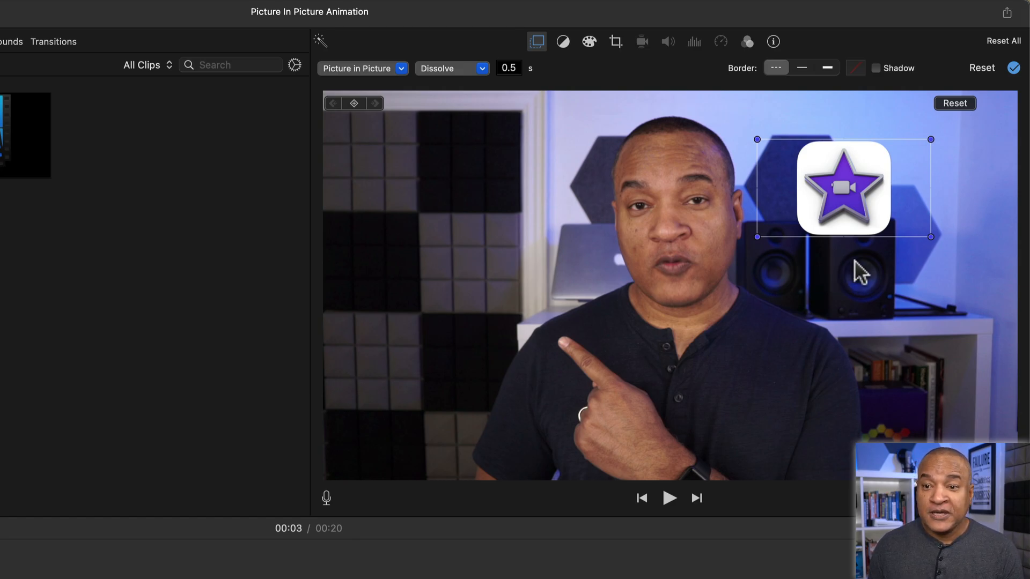
Reposition the logo inset toward the upper left and enlarge it with its corner handle.
mouse_move(852, 191)
mouse_down()
mouse_move(860, 169)
mouse_move(525, 194)
mouse_move(435, 181)
mouse_up()
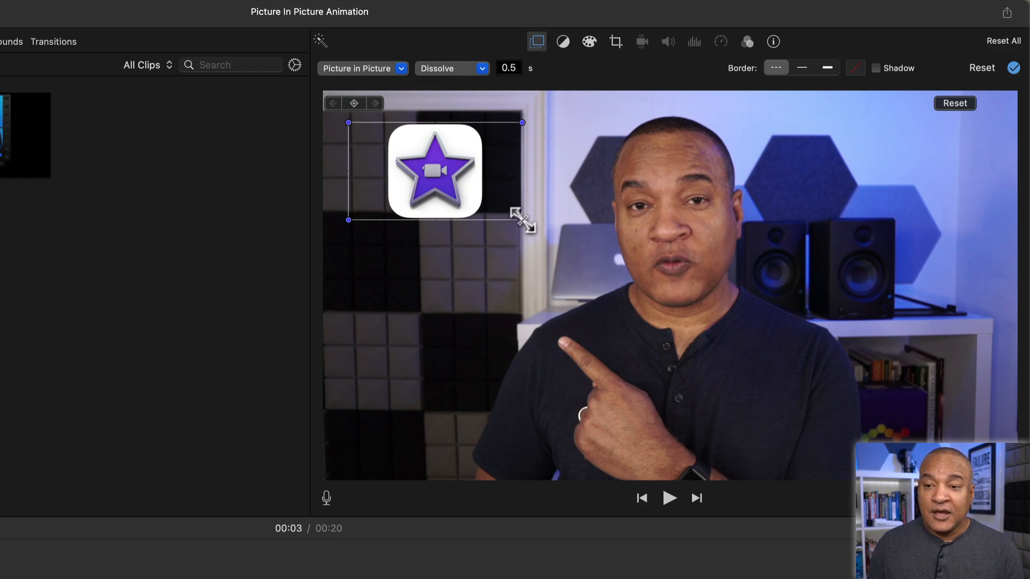
drag(519, 220, 593, 282)
mouse_move(549, 221)
mouse_down()
mouse_move(512, 215)
mouse_move(524, 214)
mouse_up()
drag(607, 274, 634, 288)
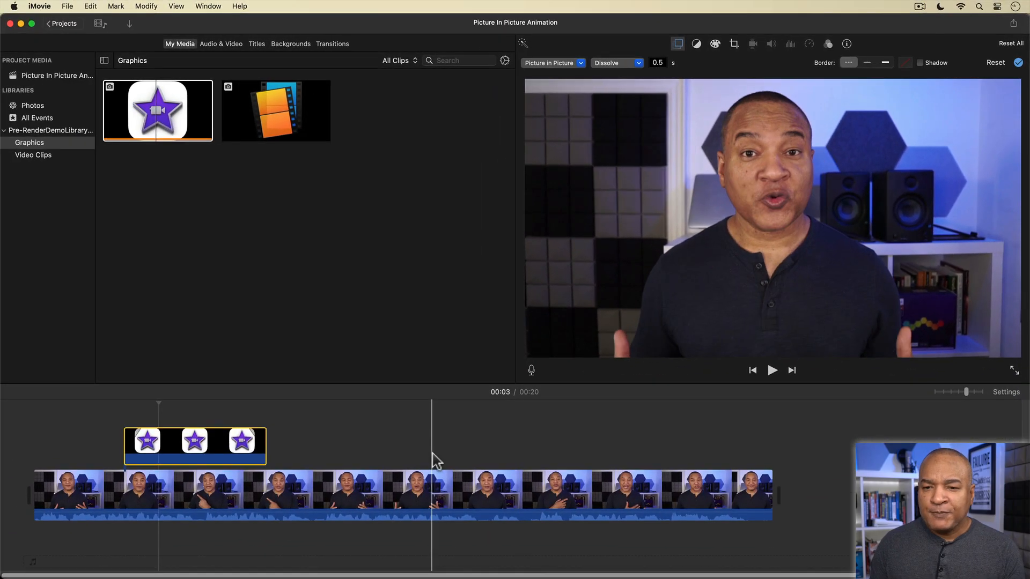
Preview the logo inset fading in with its dissolve lengthened to 1 second.
key(space)
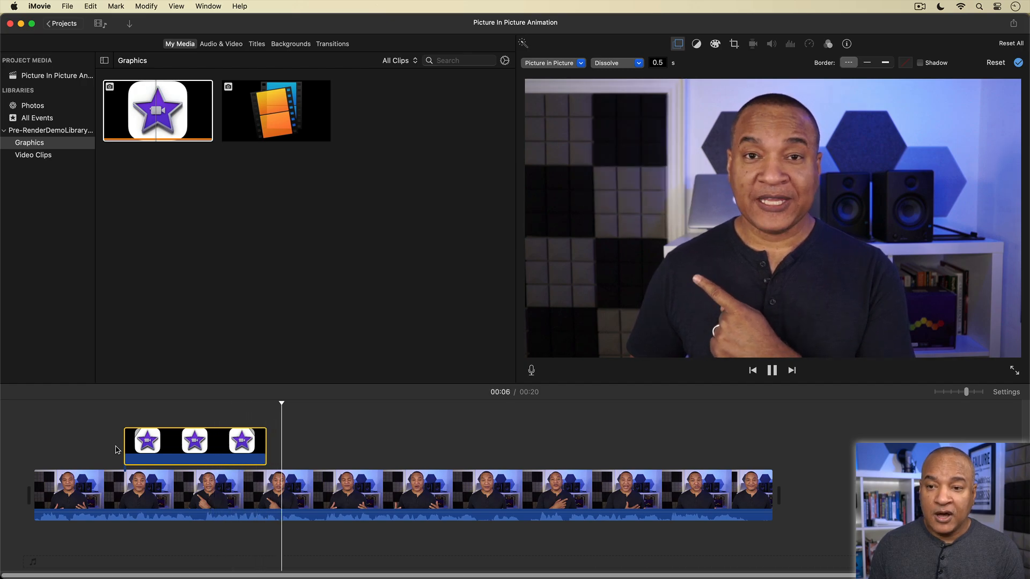
key(space)
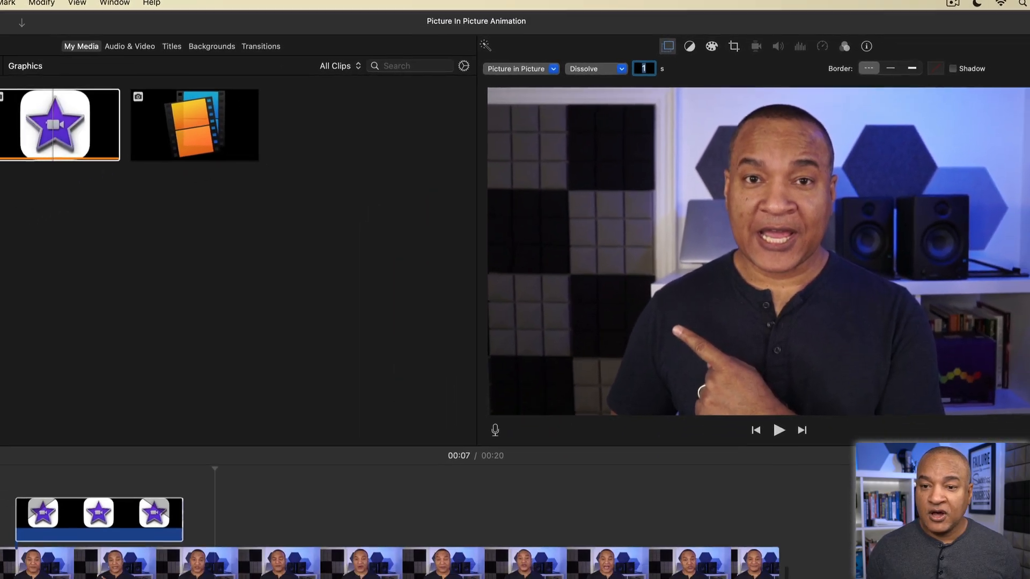
key(space)
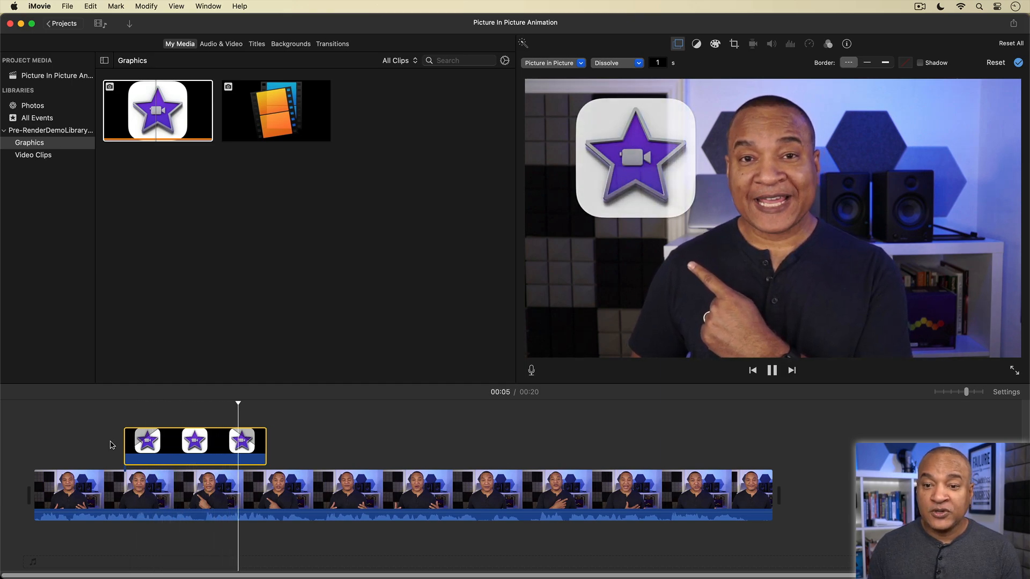
key(space)
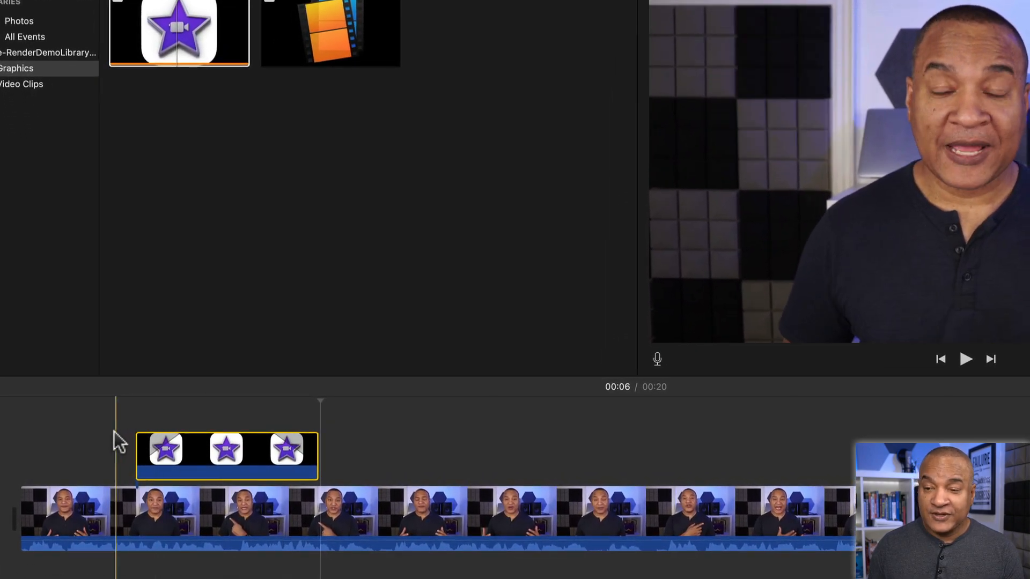
mouse_move(194, 444)
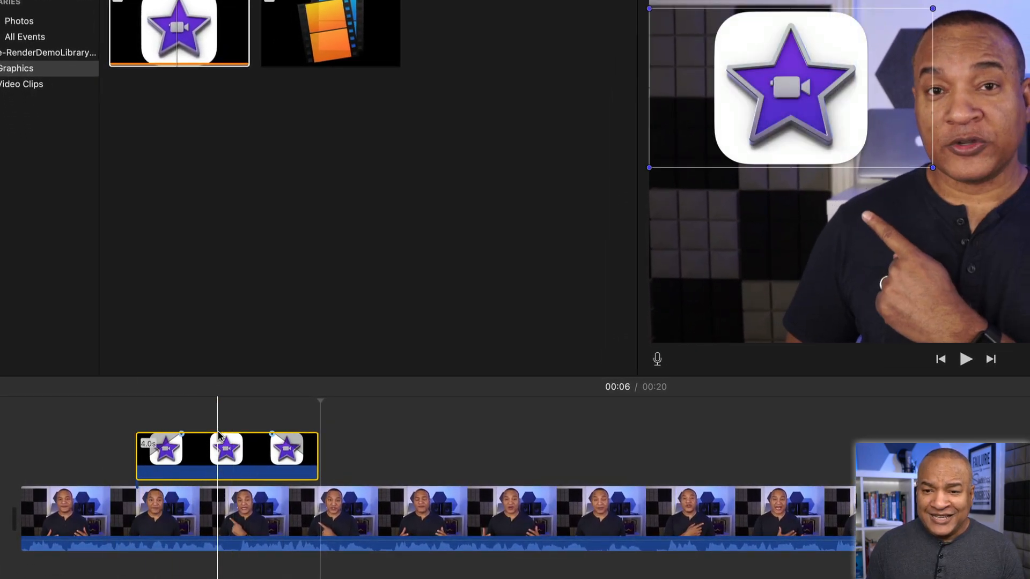
scroll(209, 439, right, 1)
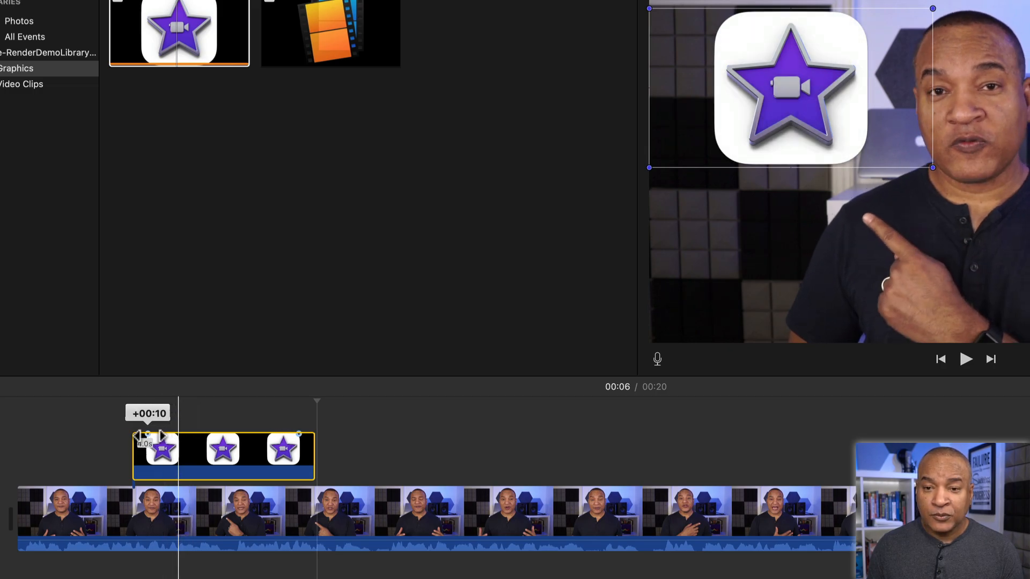
key(space)
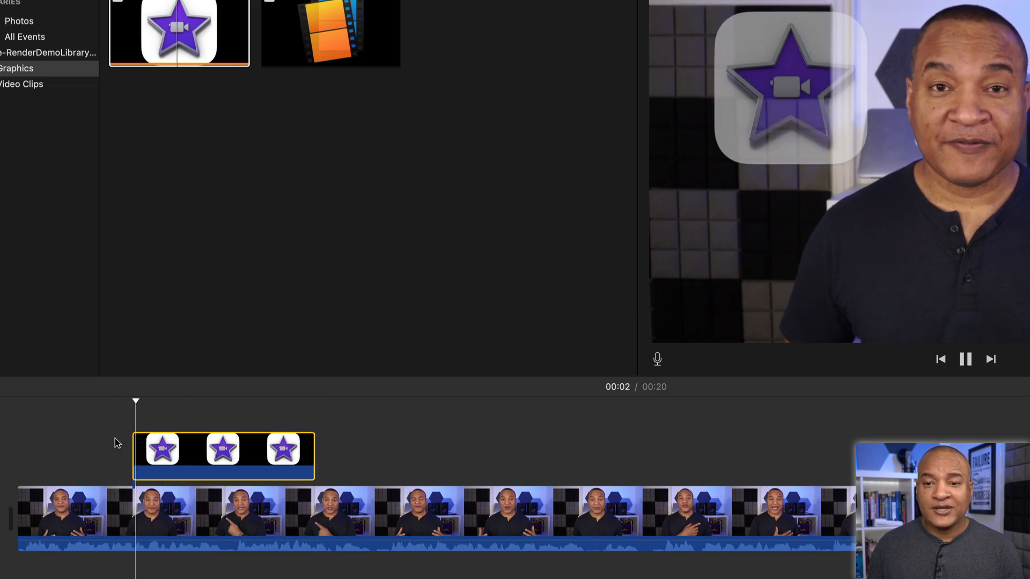
key(space)
drag(144, 435, 146, 433)
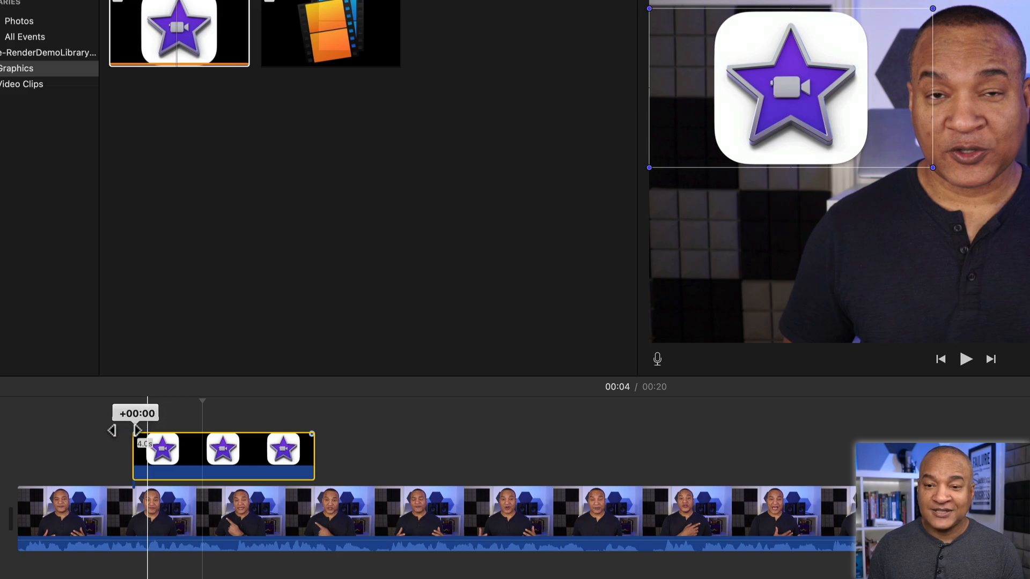
key(space)
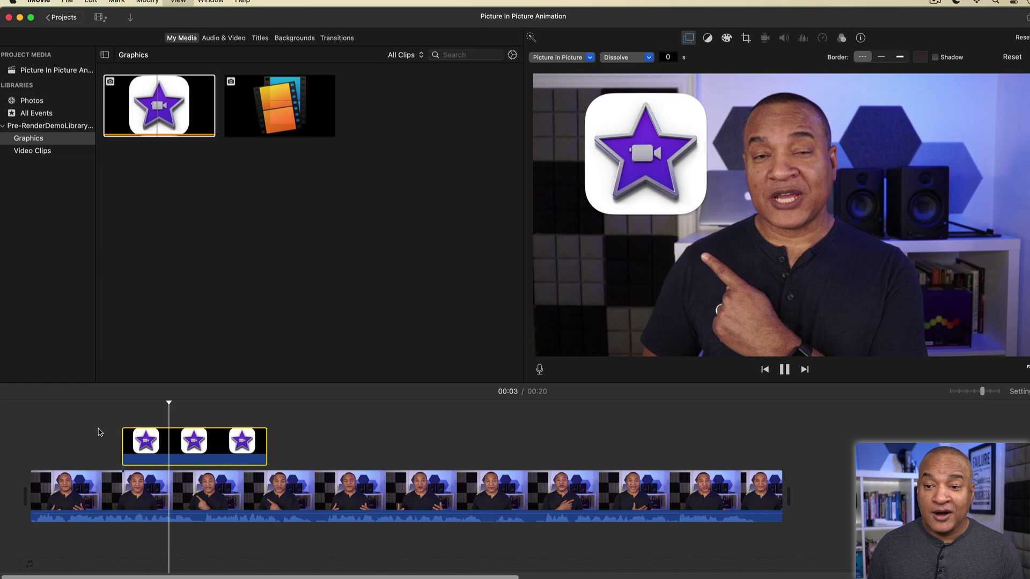
key(space)
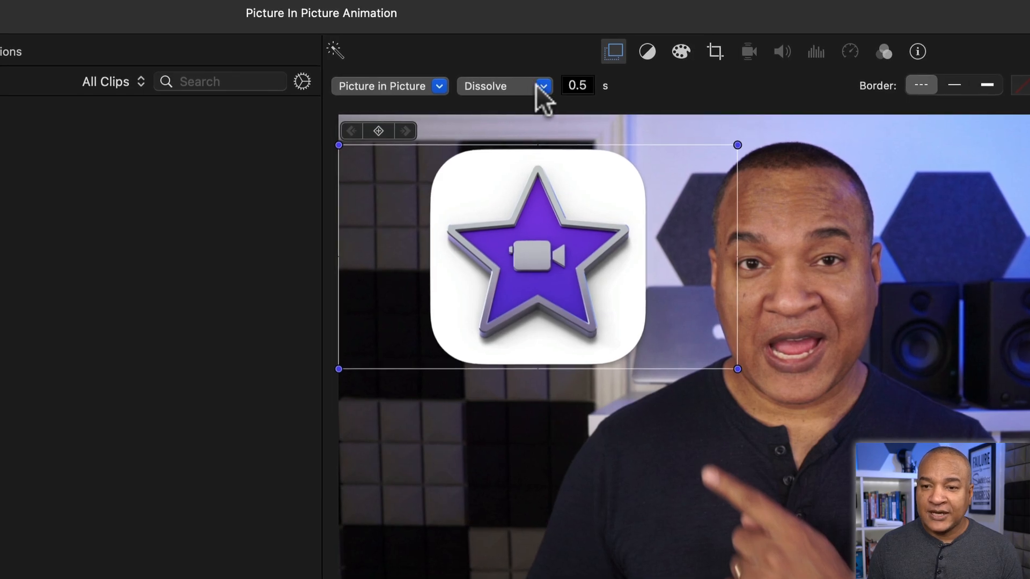
Switch the logo overlay's transition to Zoom and preview it in playback.
click(538, 85)
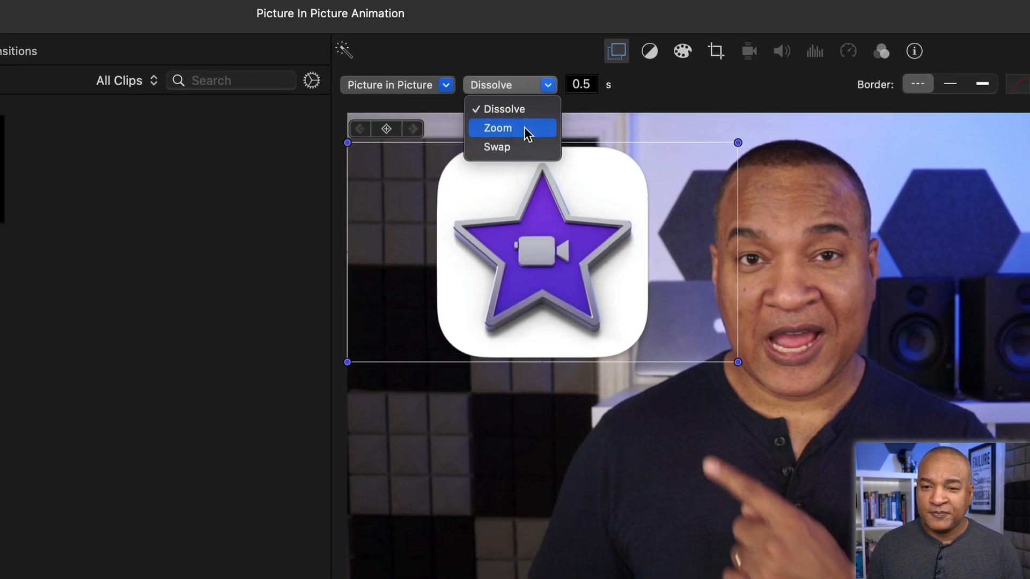
click(523, 129)
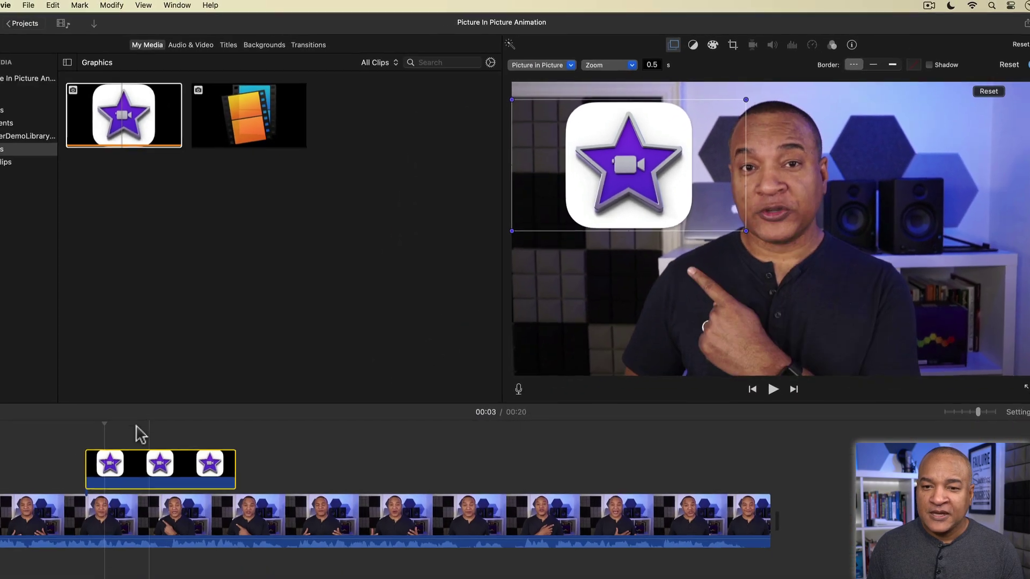
key(space)
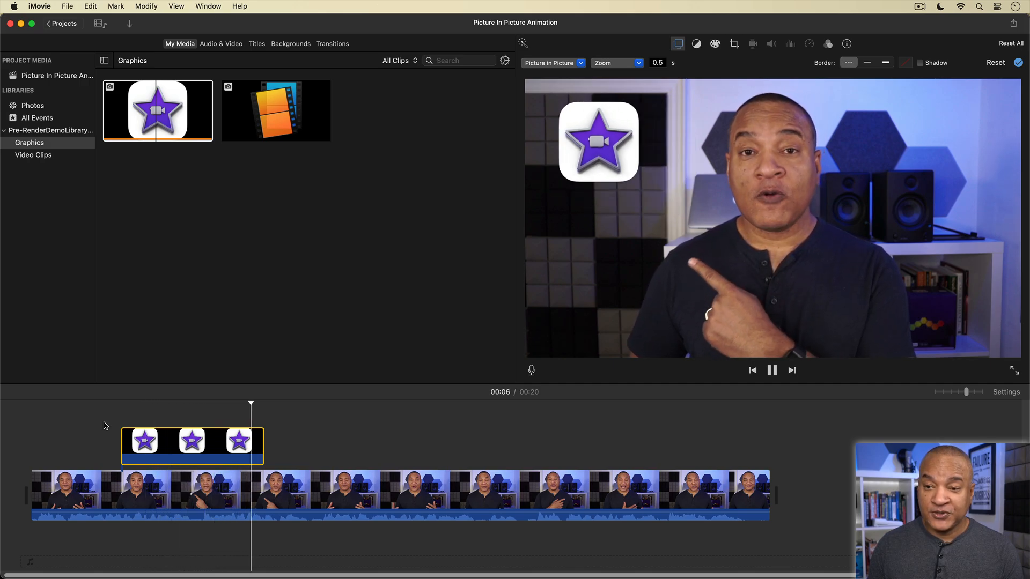
key(space)
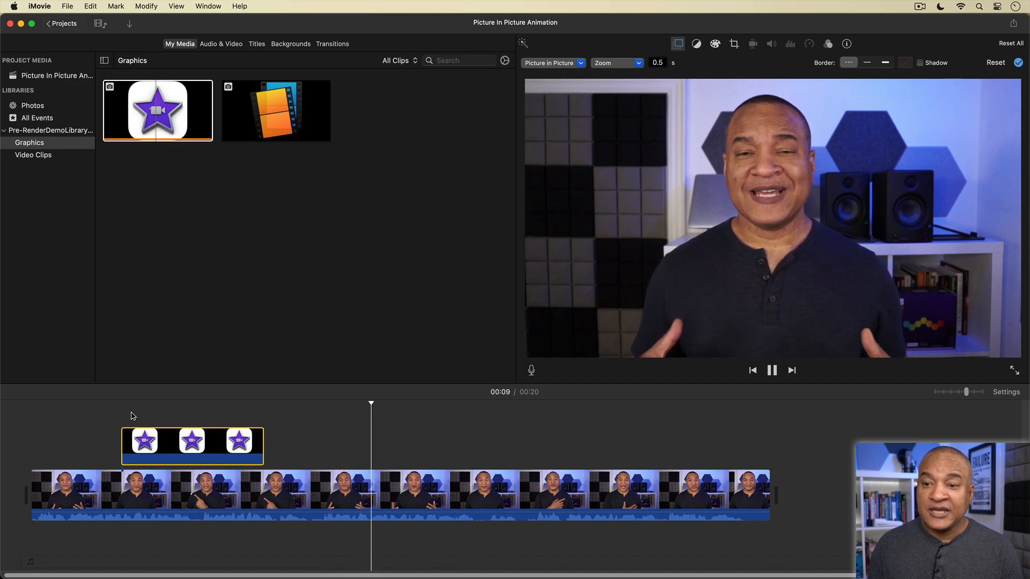
Set the zoom transition duration to 1 second and preview from the project start.
click(656, 62)
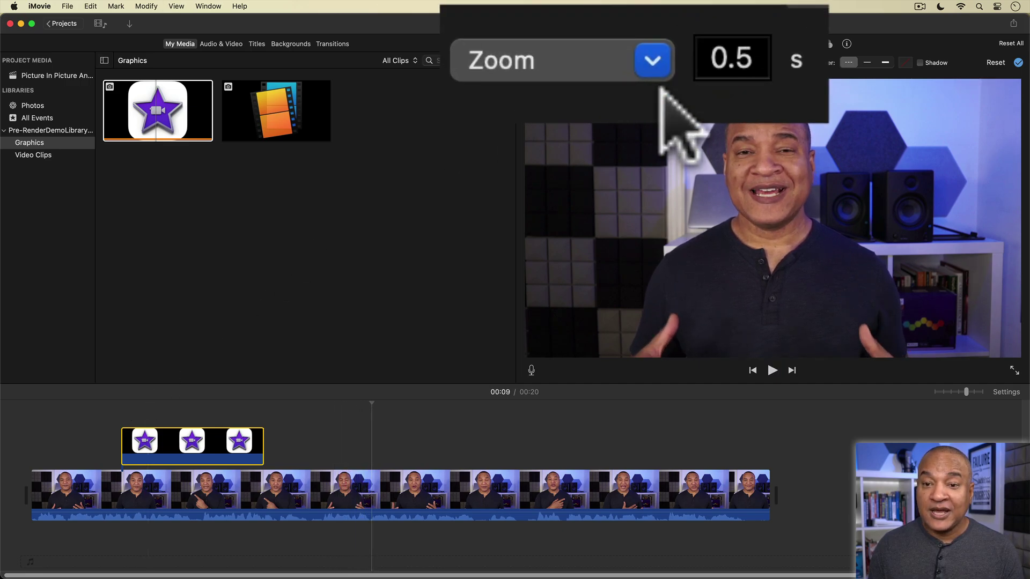
text(1)
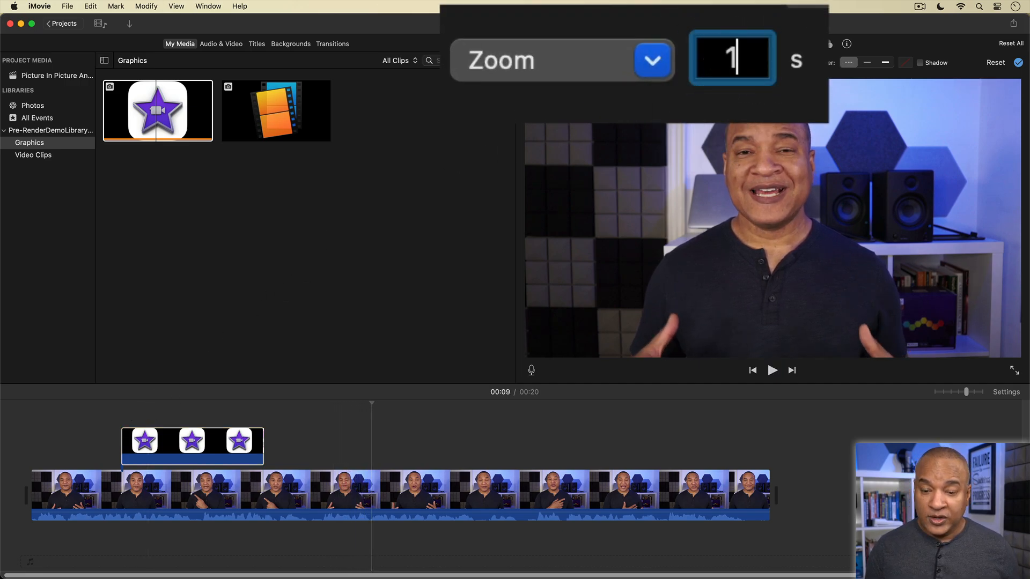
click(92, 449)
key(space)
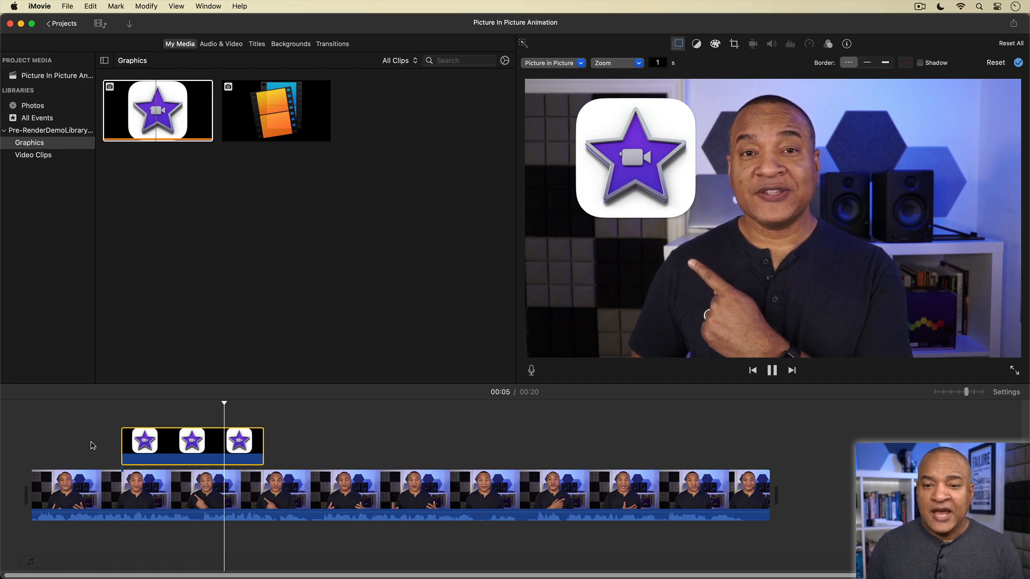
key(space)
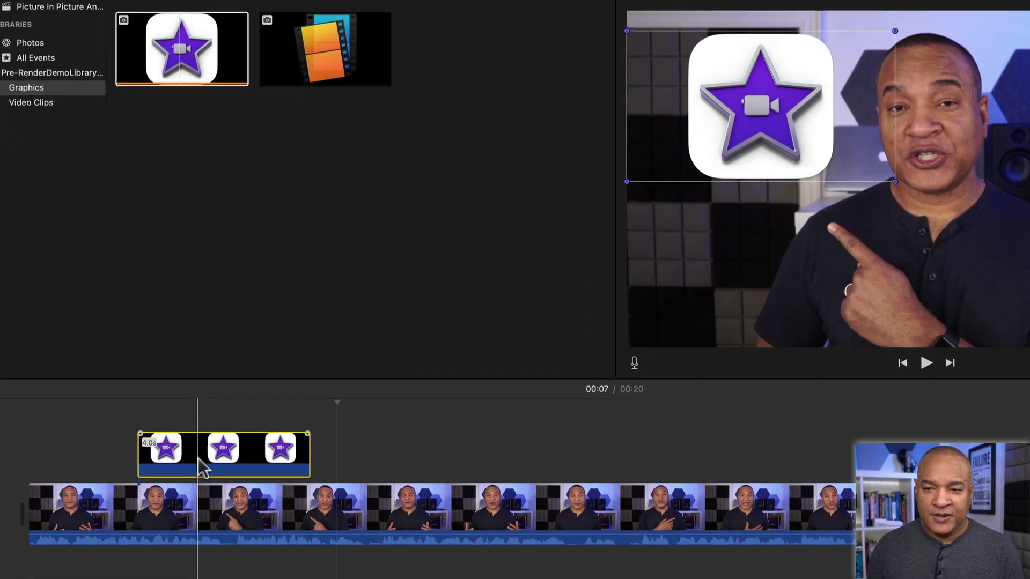
click(171, 443)
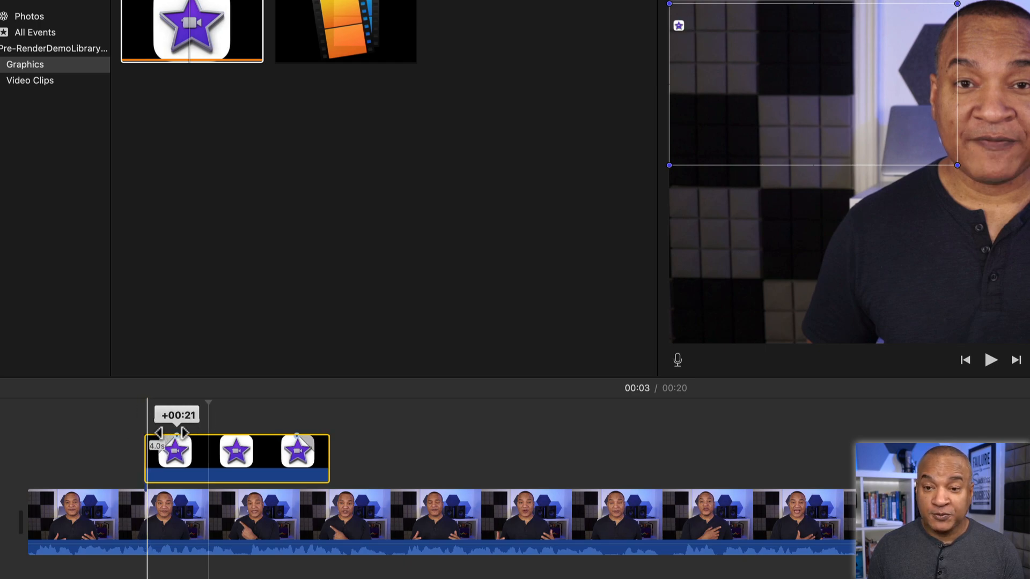
Replay the logo zooming in and out, then apply the picture-in-picture settings.
key(space)
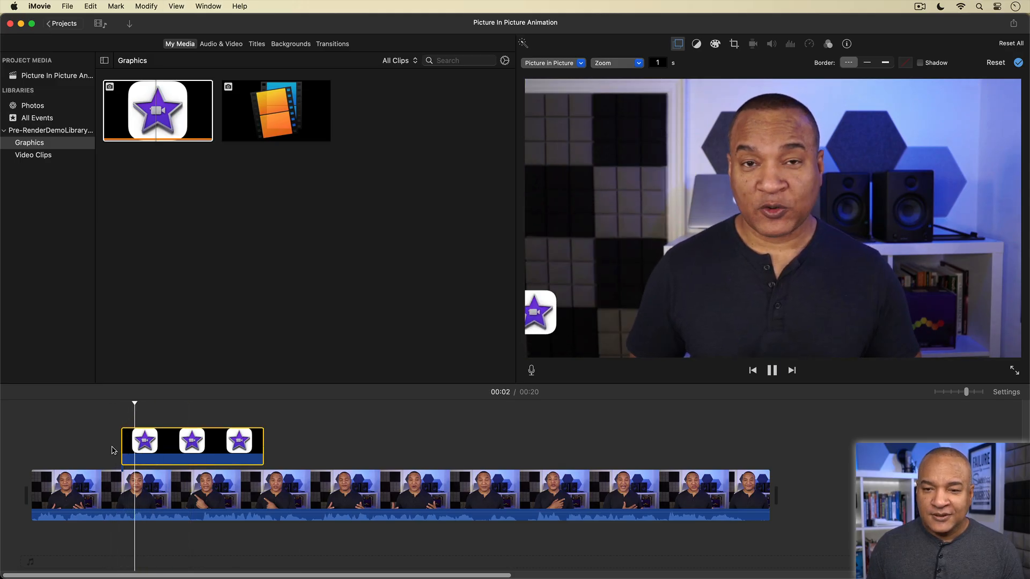
key(space)
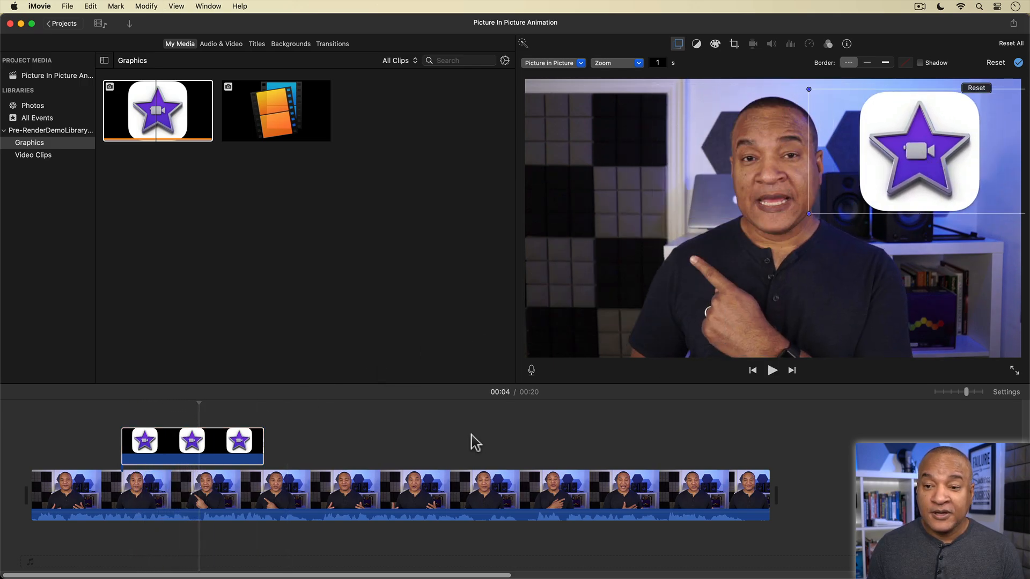
key(space)
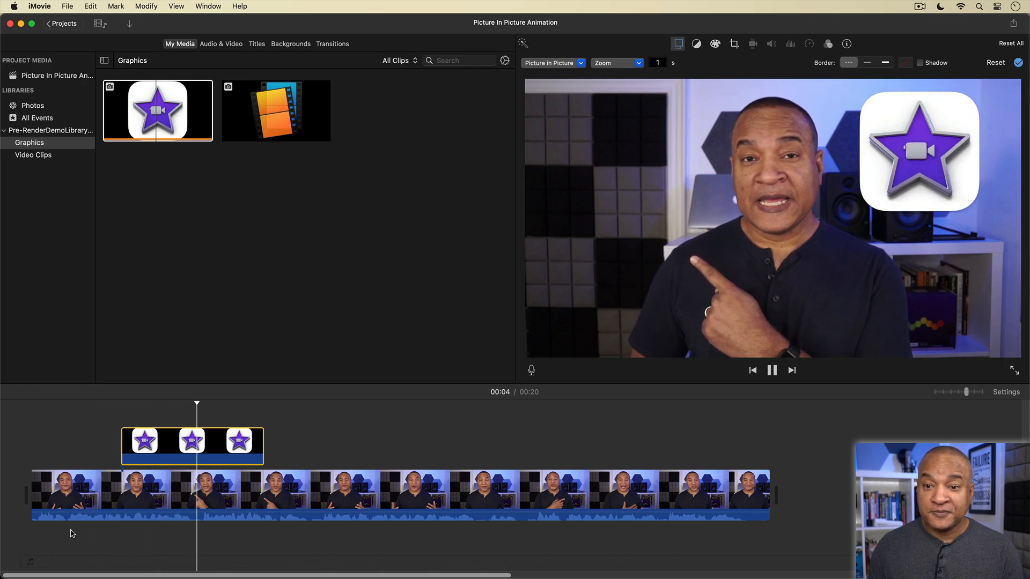
key(space)
click(1018, 63)
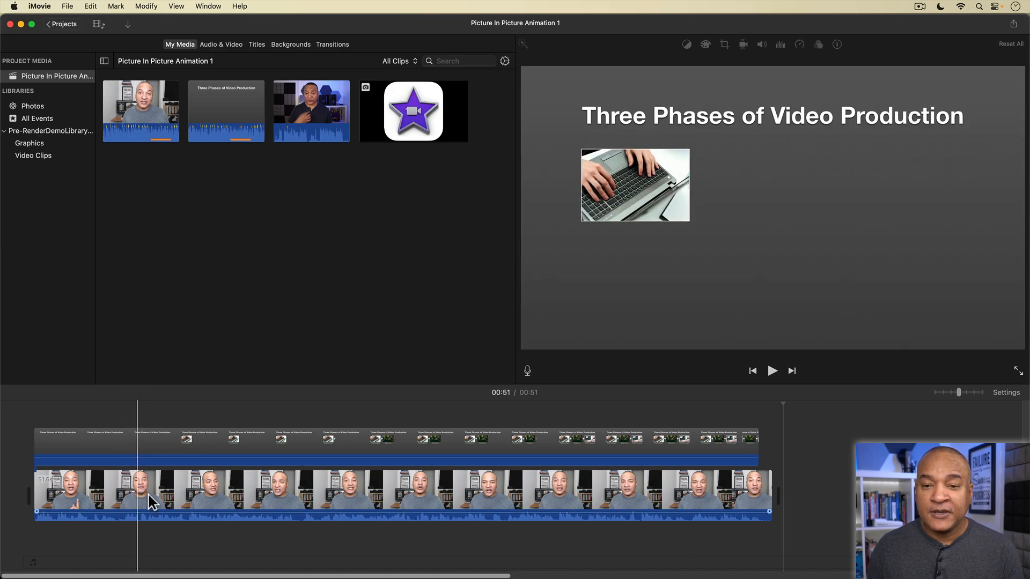
click(96, 442)
drag(96, 454, 184, 444)
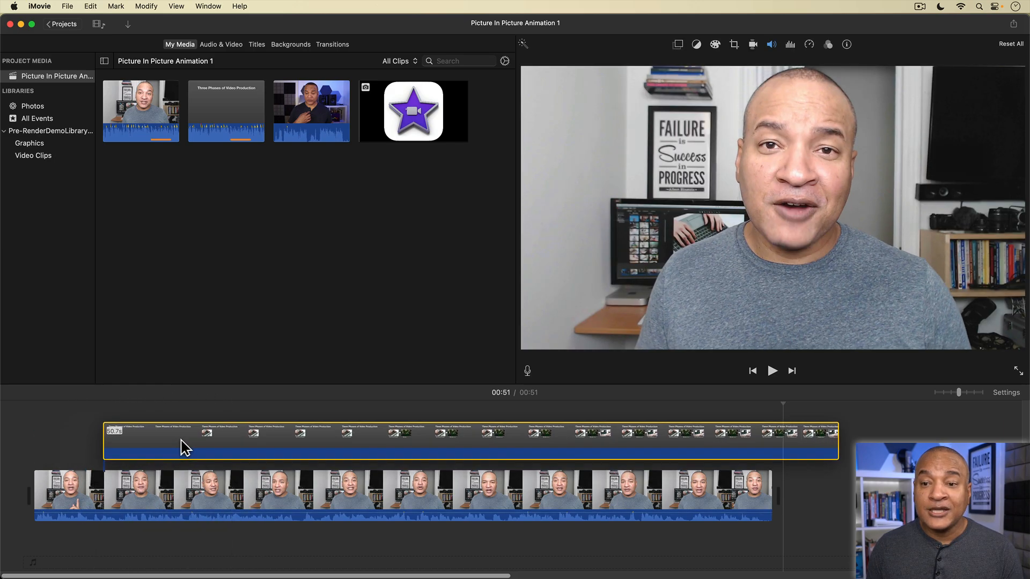
key(space)
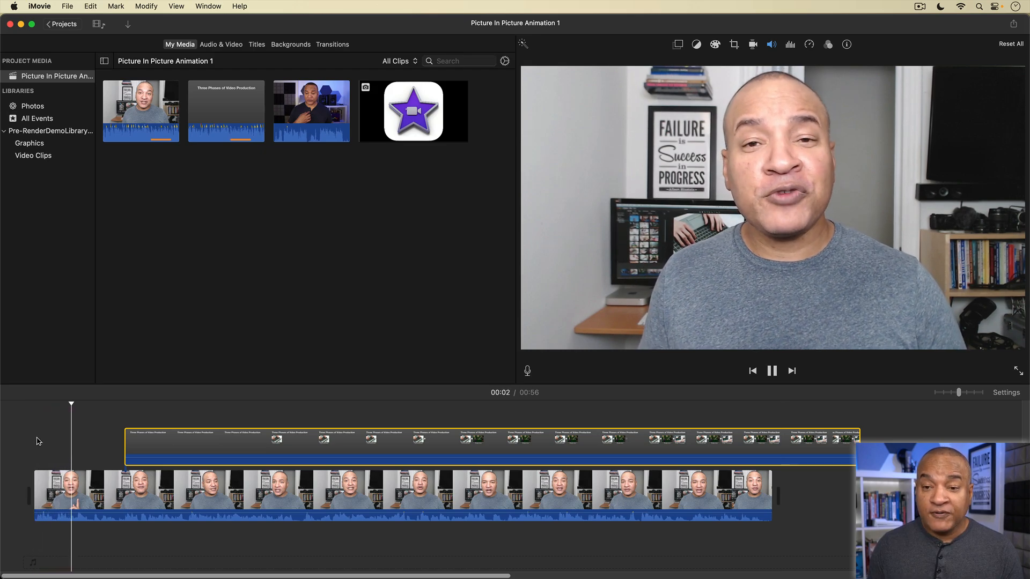
key(space)
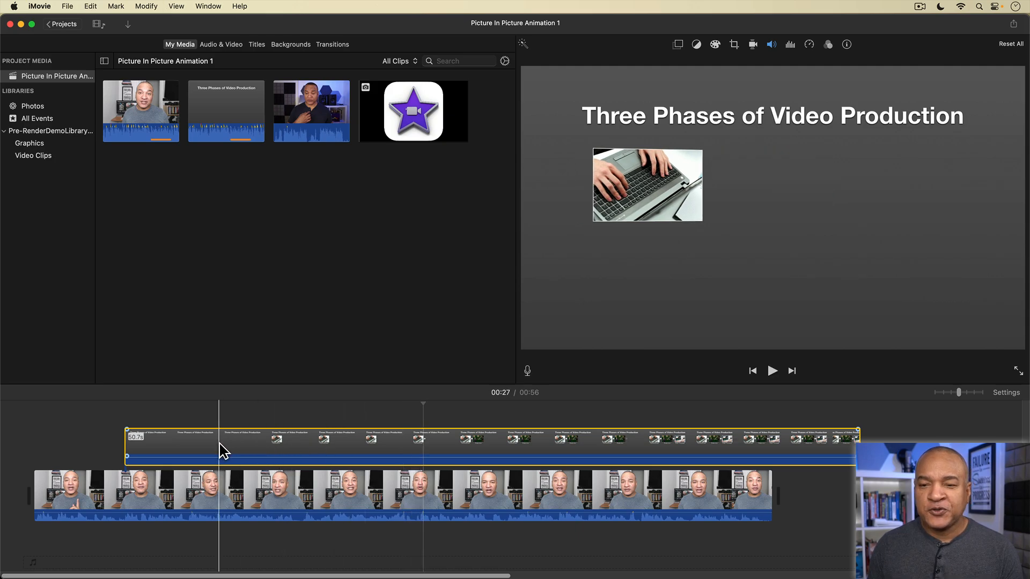
drag(220, 441, 131, 438)
click(104, 488)
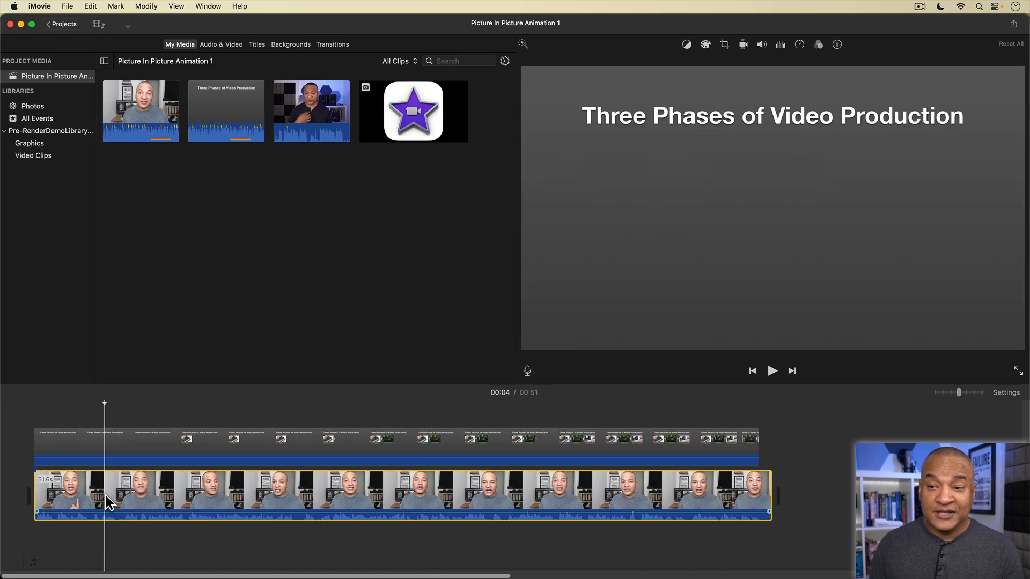
click(93, 535)
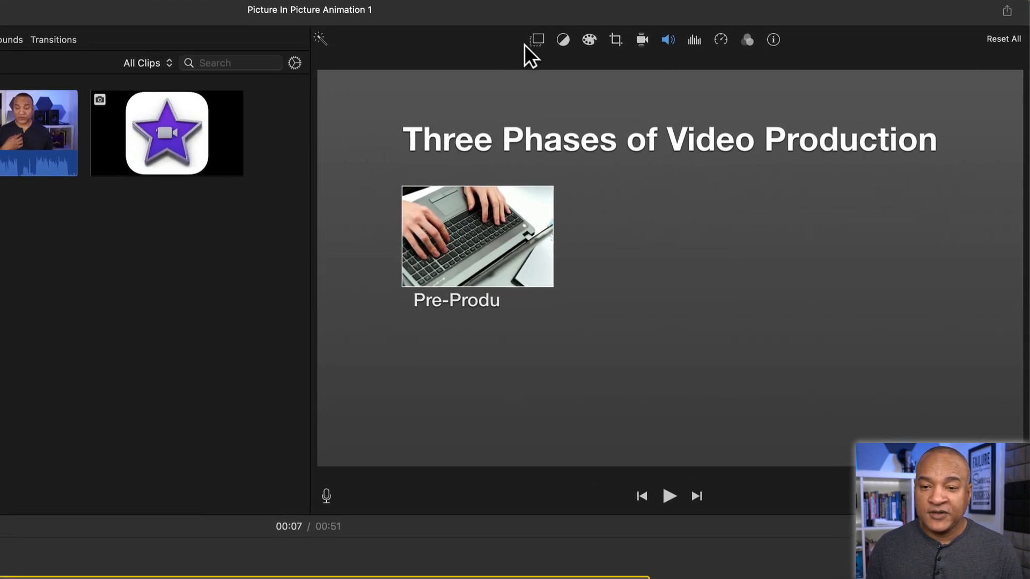
Make the slide clip a Picture in Picture inset, enlarged in the lower-right corner.
click(538, 40)
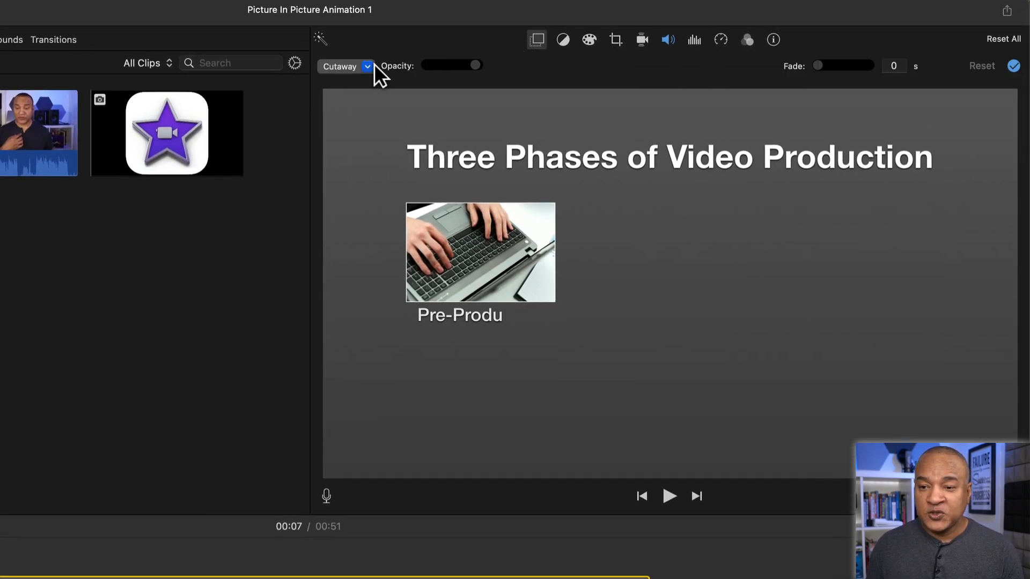
click(354, 66)
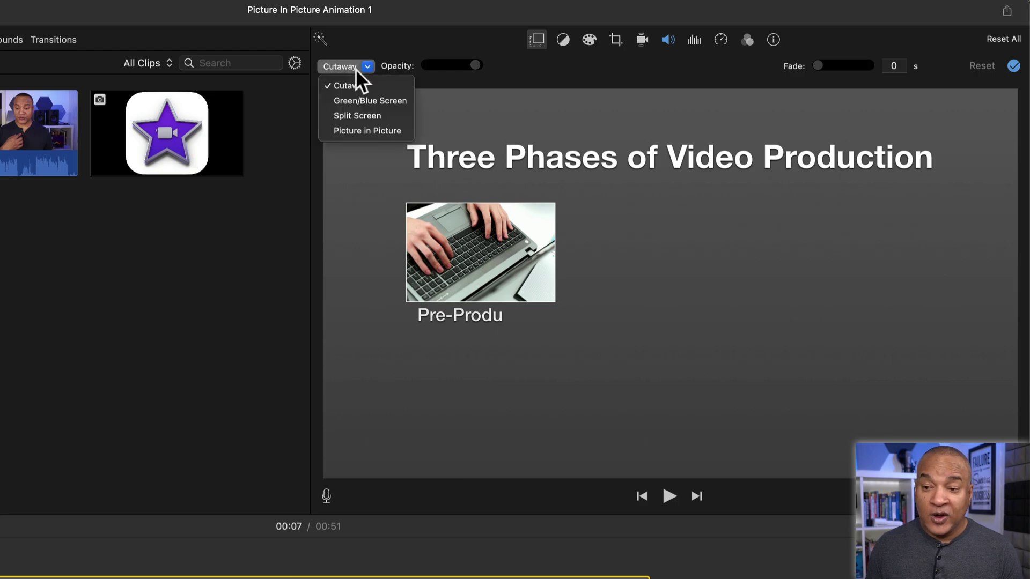
click(398, 130)
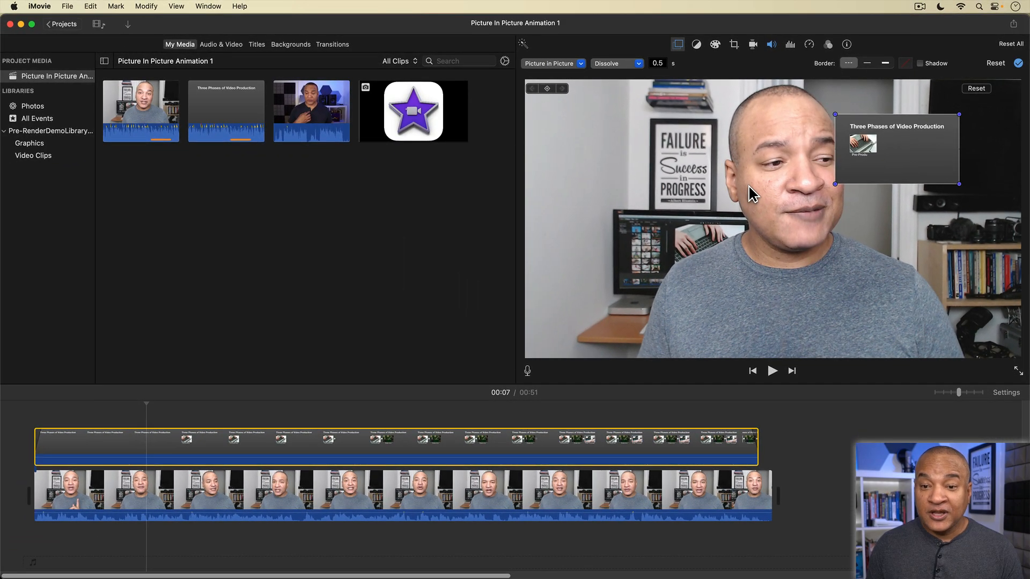
drag(897, 145, 941, 297)
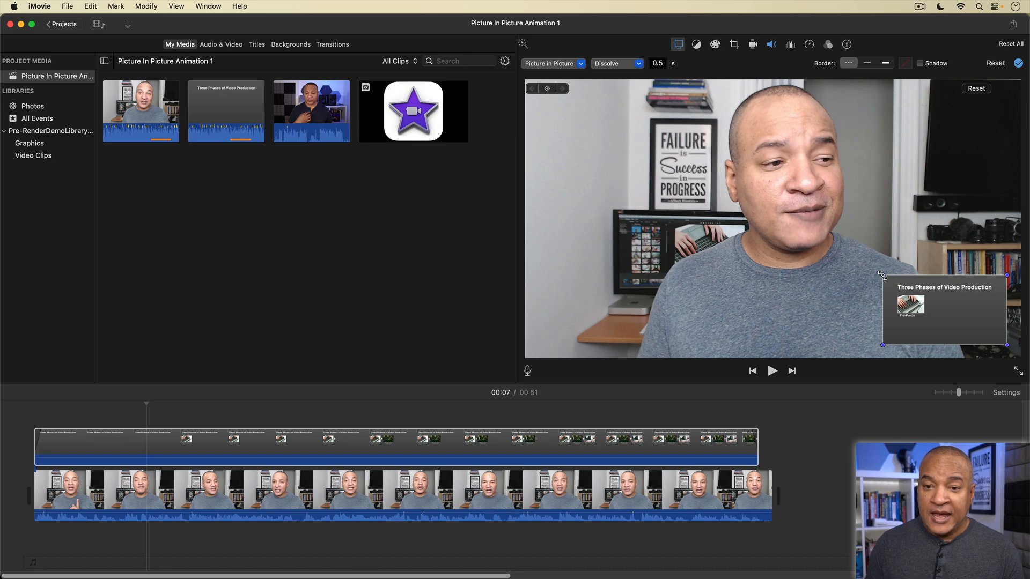
drag(879, 273, 847, 254)
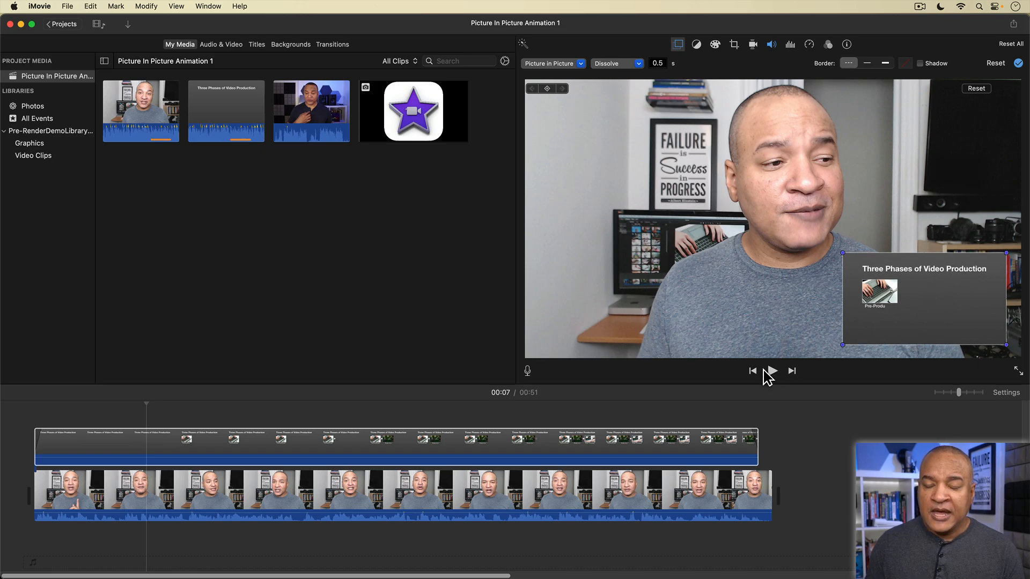
Split the slide overlay clip at the playhead near five seconds with Command-B.
click(460, 438)
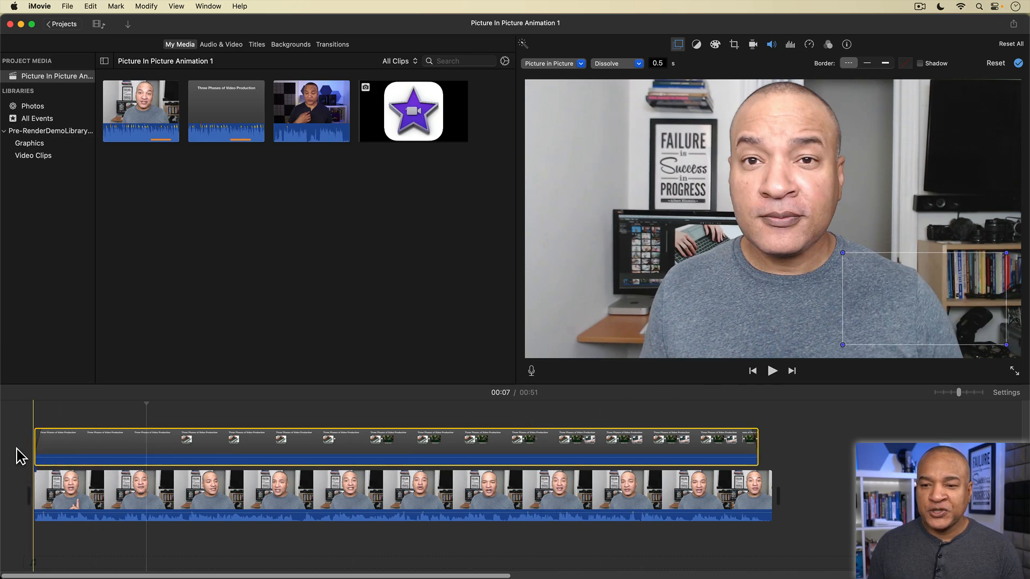
key(space)
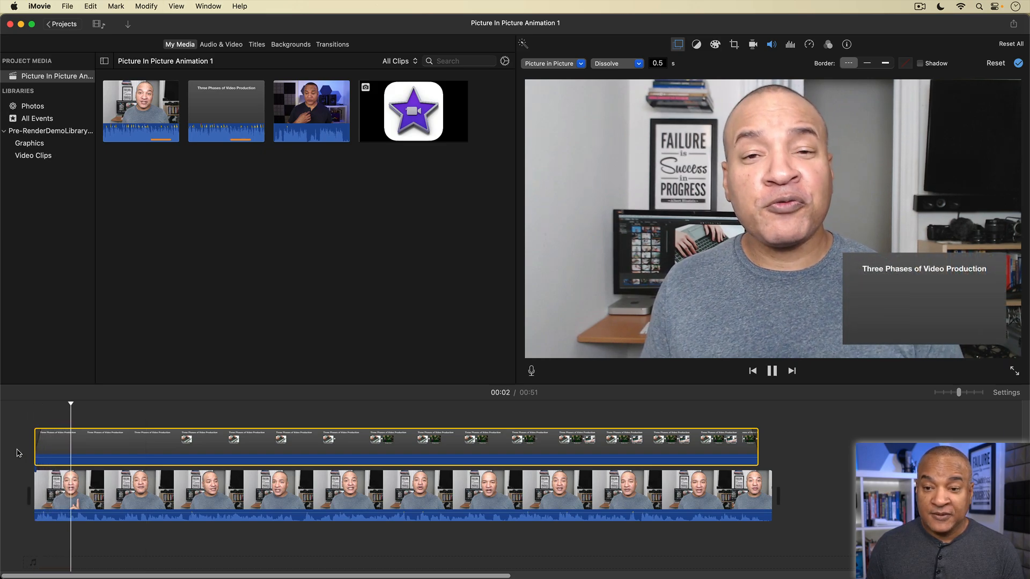
key(space)
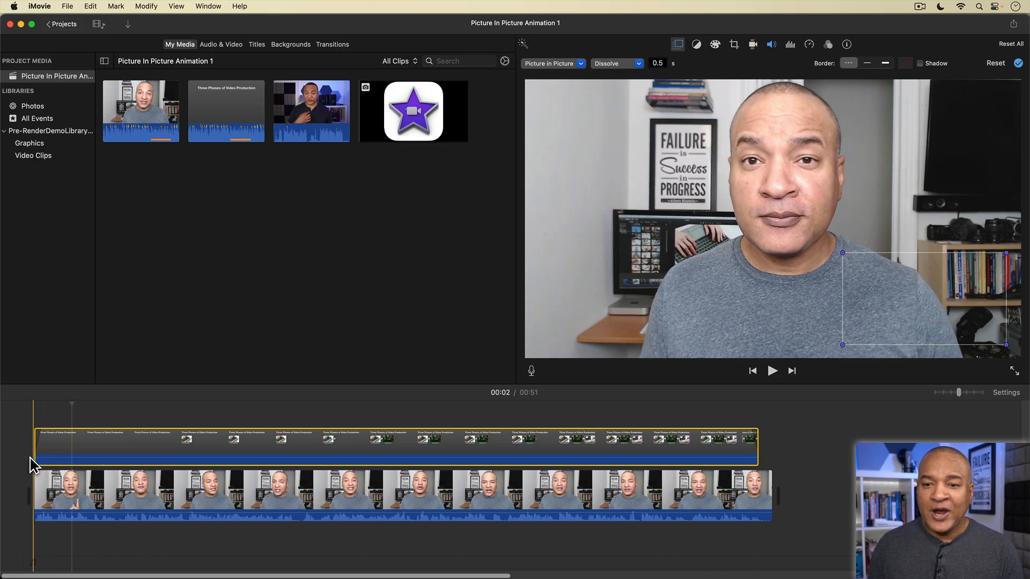
key(space)
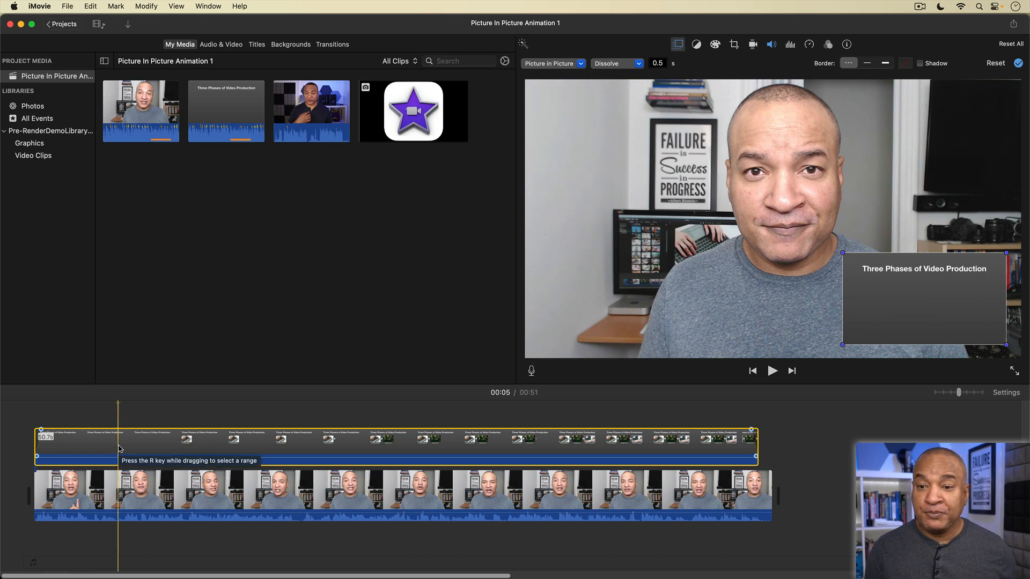
key(super+b)
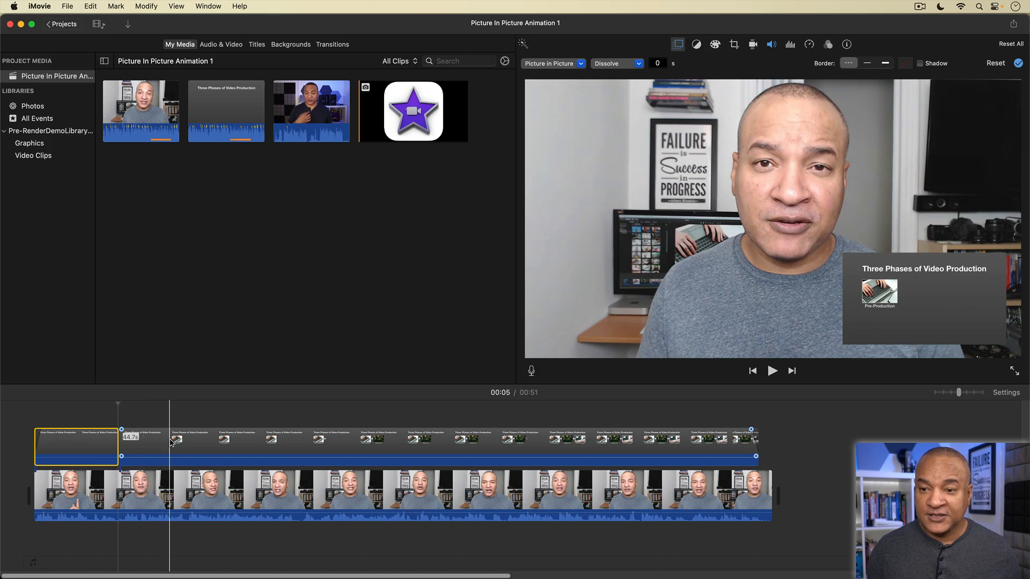
Set the longer overlay part's Picture in Picture transition style to Swap.
click(171, 441)
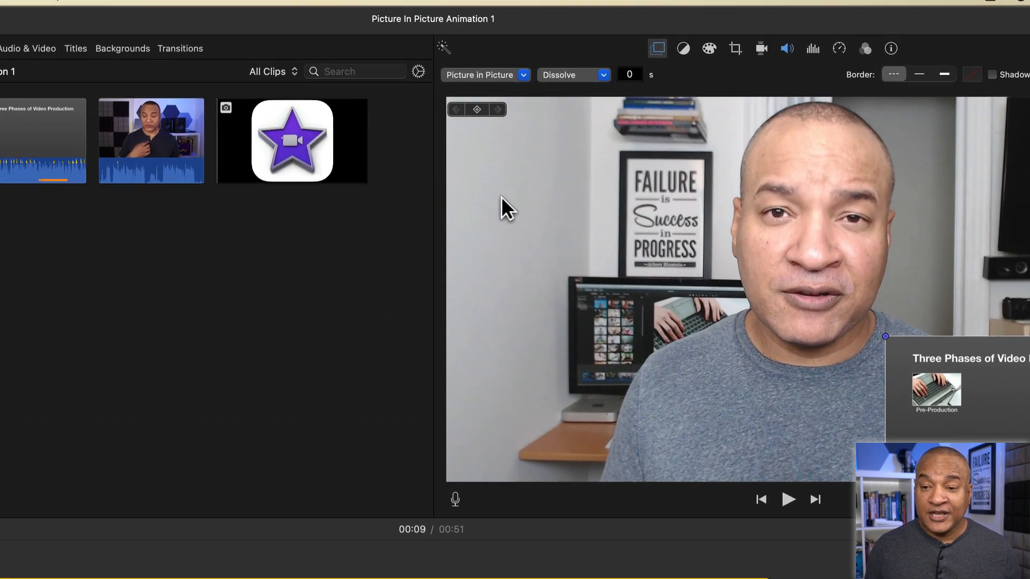
click(569, 86)
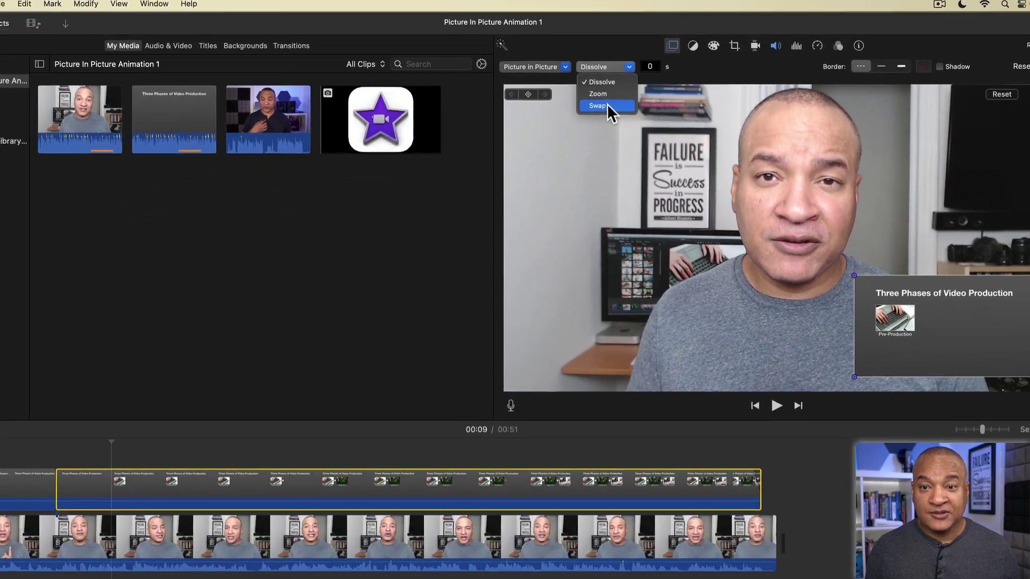
click(610, 102)
Preview from the start and rewatch the swap where slides fill the frame.
key(Home)
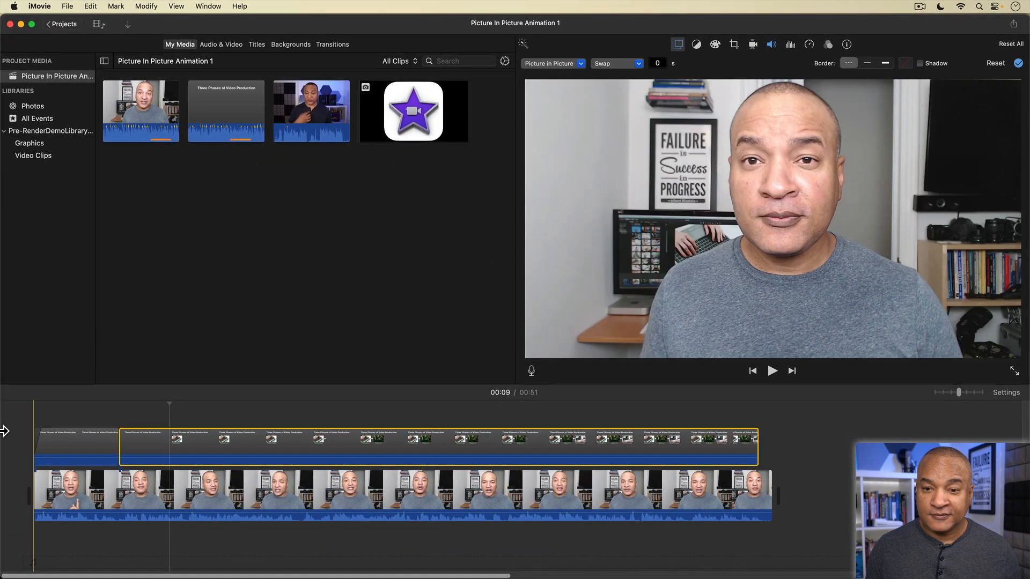
key(space)
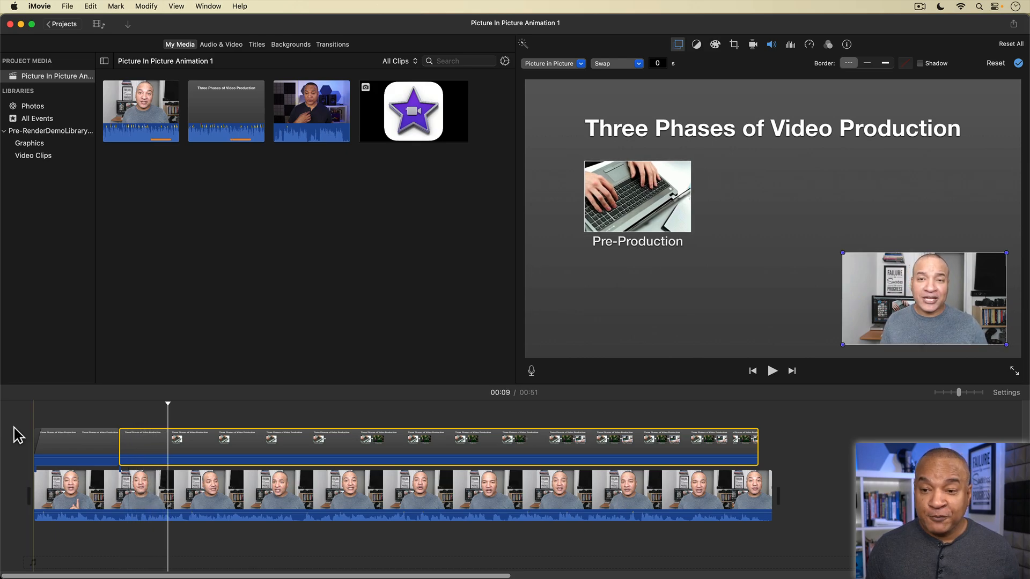
click(90, 431)
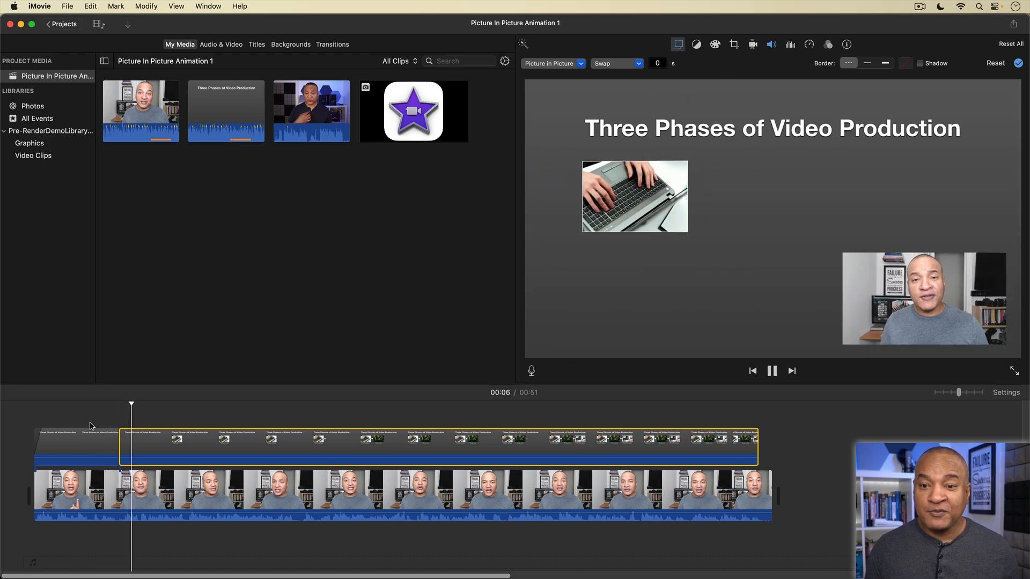
click(104, 417)
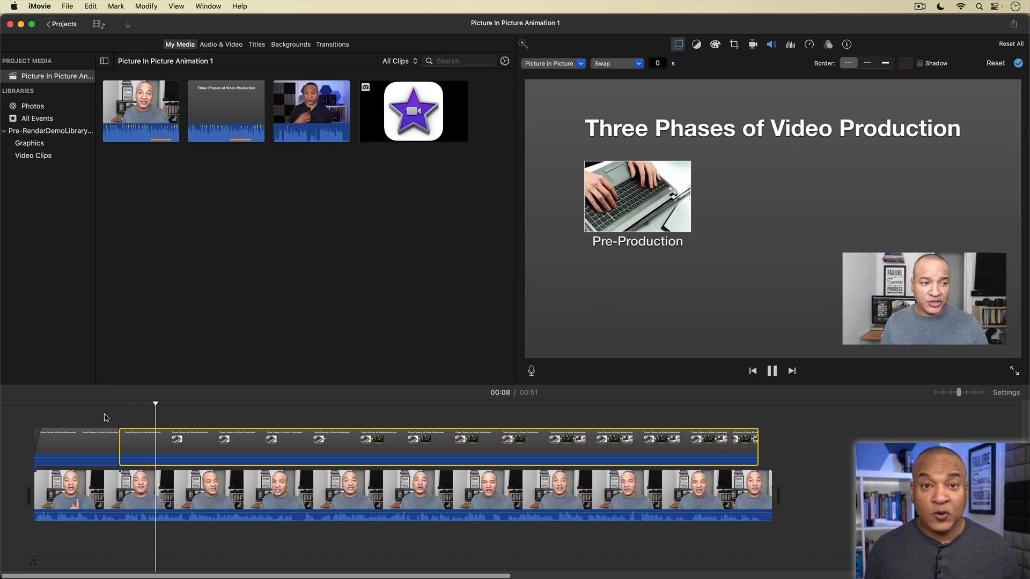
click(104, 417)
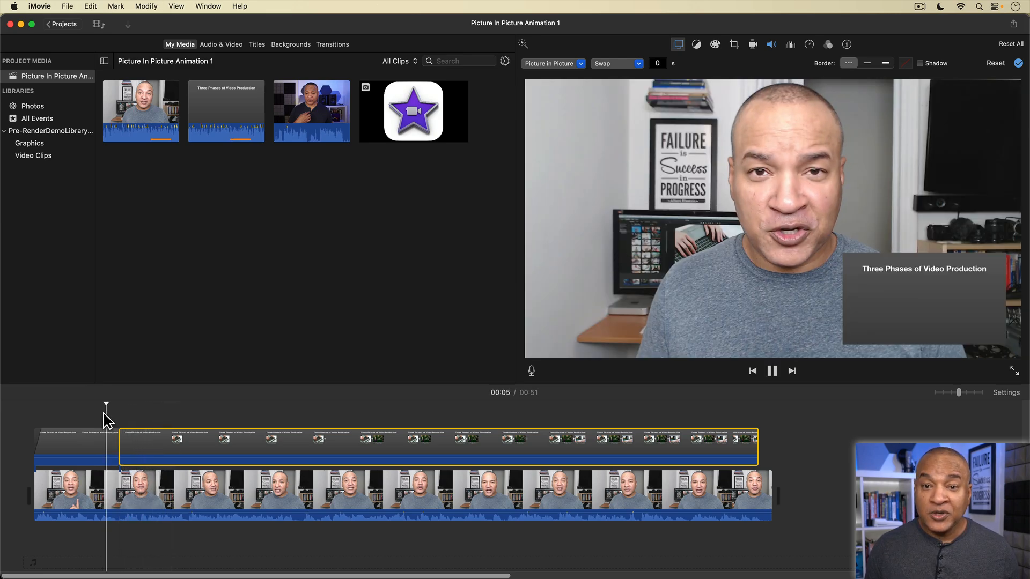
Change the swap transition duration from 0 to 1 second and preview it.
key(space)
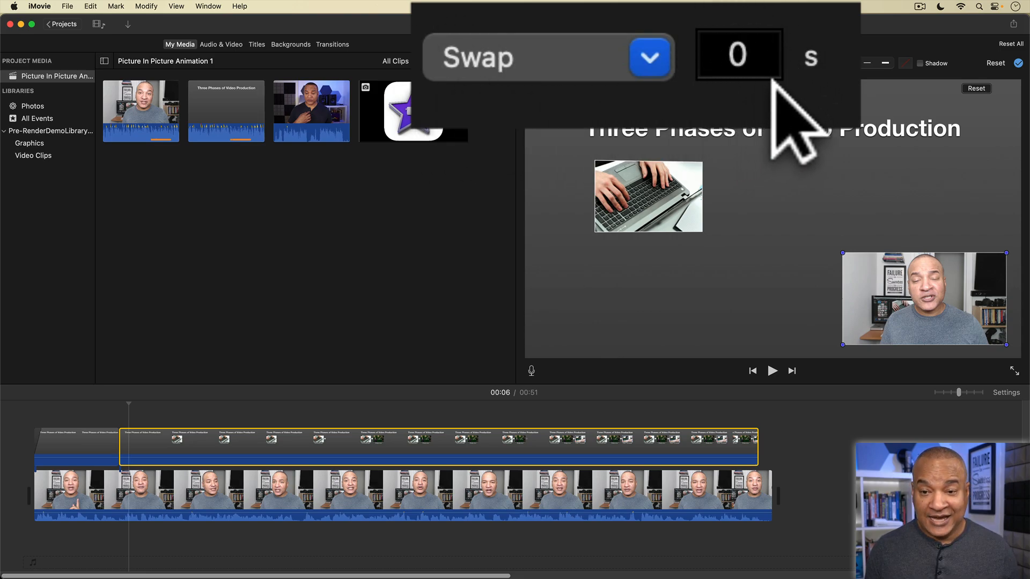
click(752, 56)
text(1)
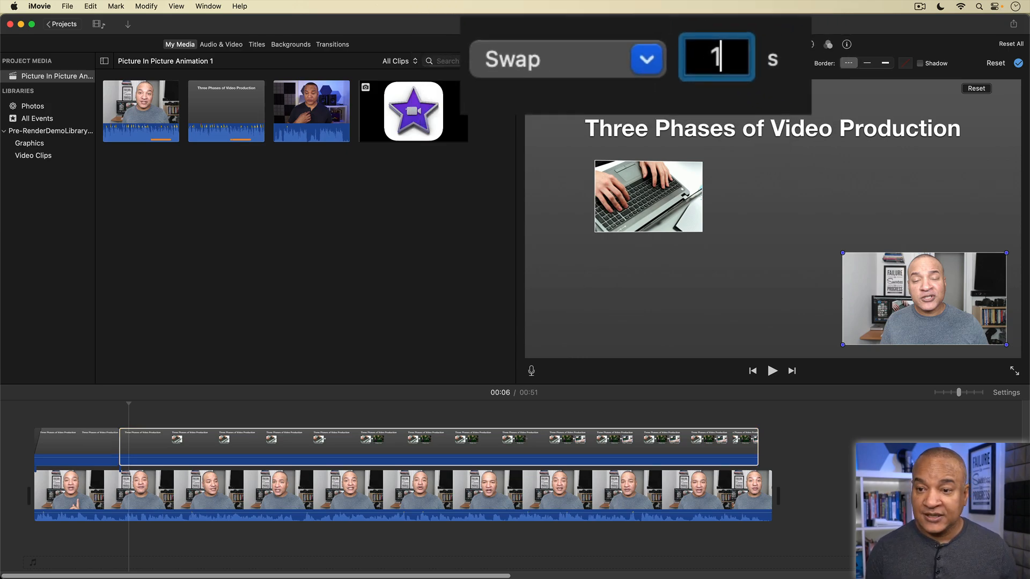
key(Return)
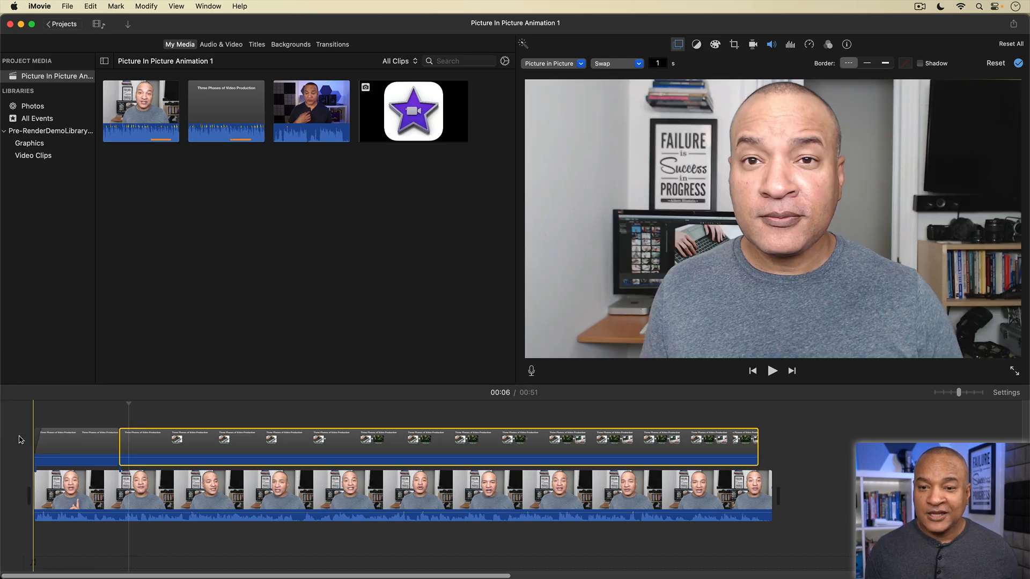
key(space)
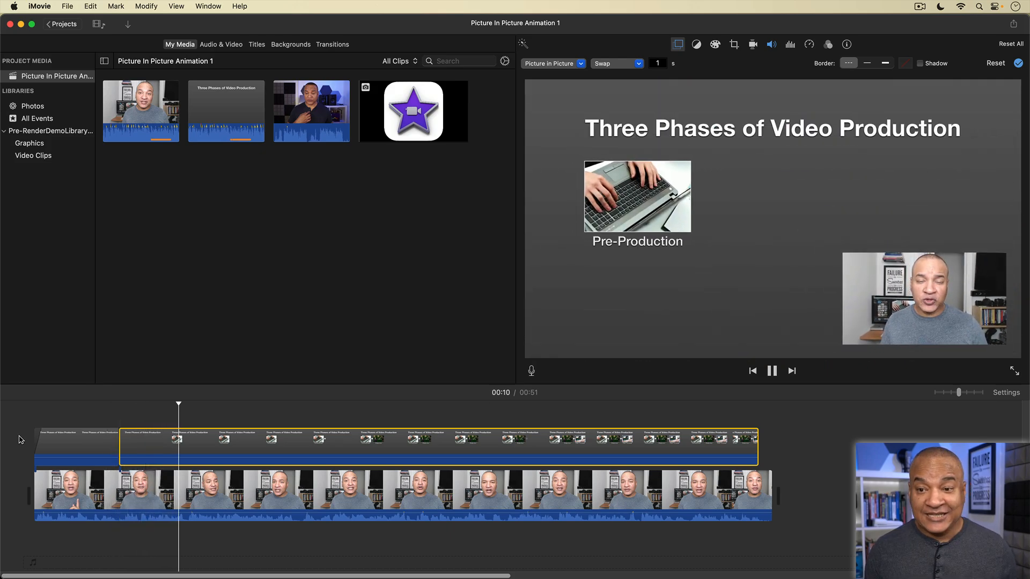
key(space)
Play from the short first overlay part to check the swap reverses at the end.
click(97, 436)
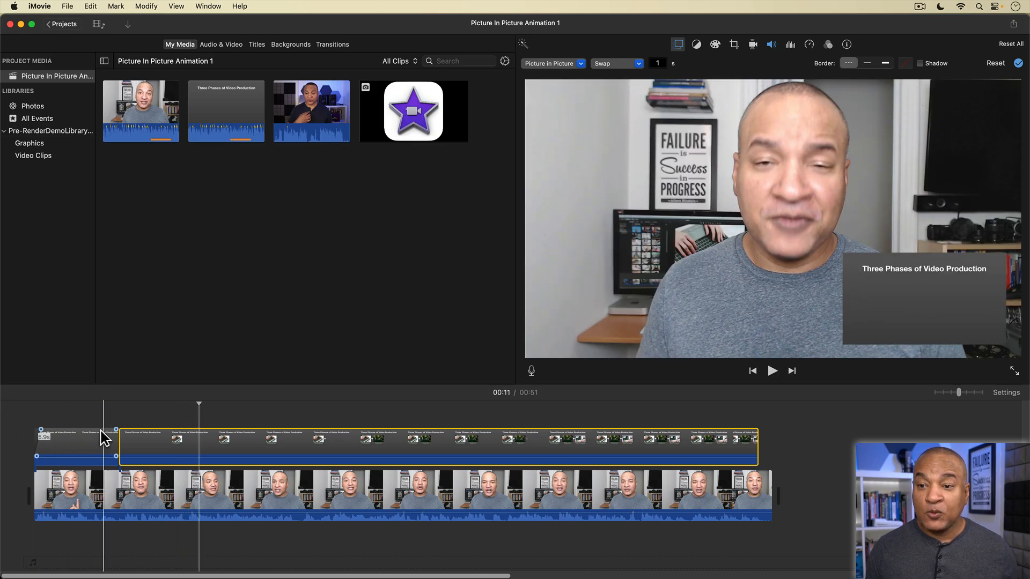
key(space)
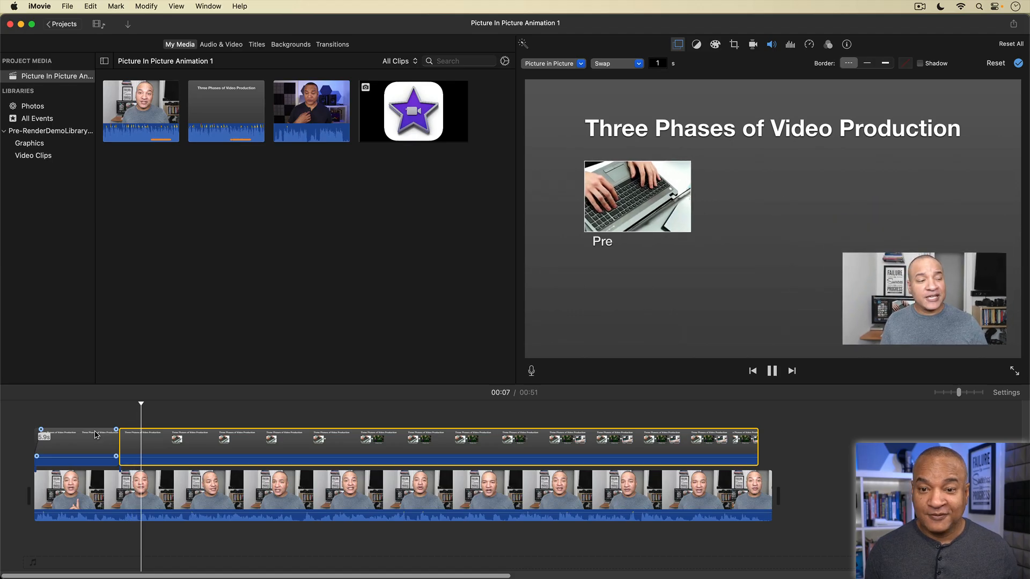
key(space)
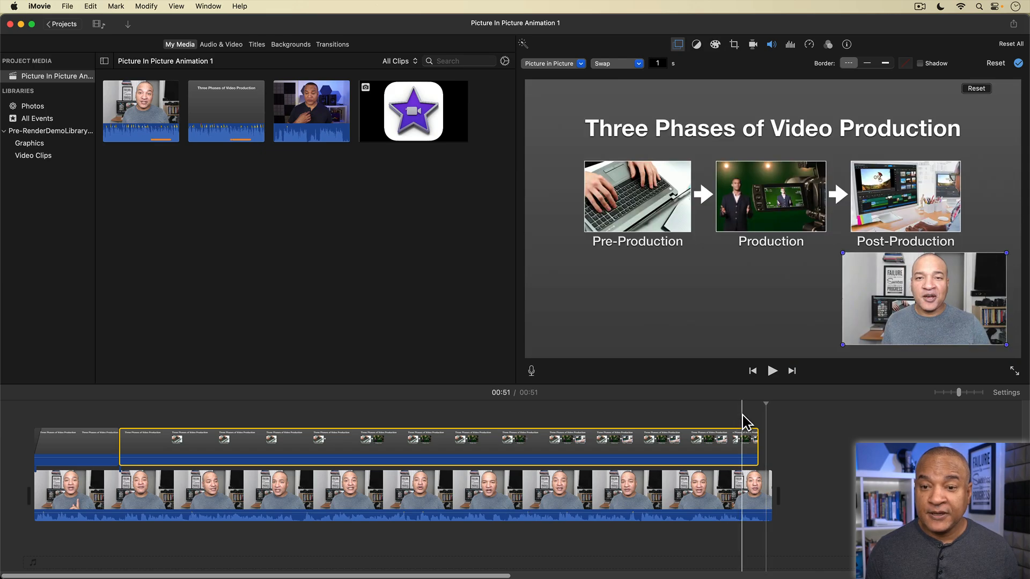
Trim the second overlay clip's end to about 44 seconds, before the narration ends.
key(space)
key(space)
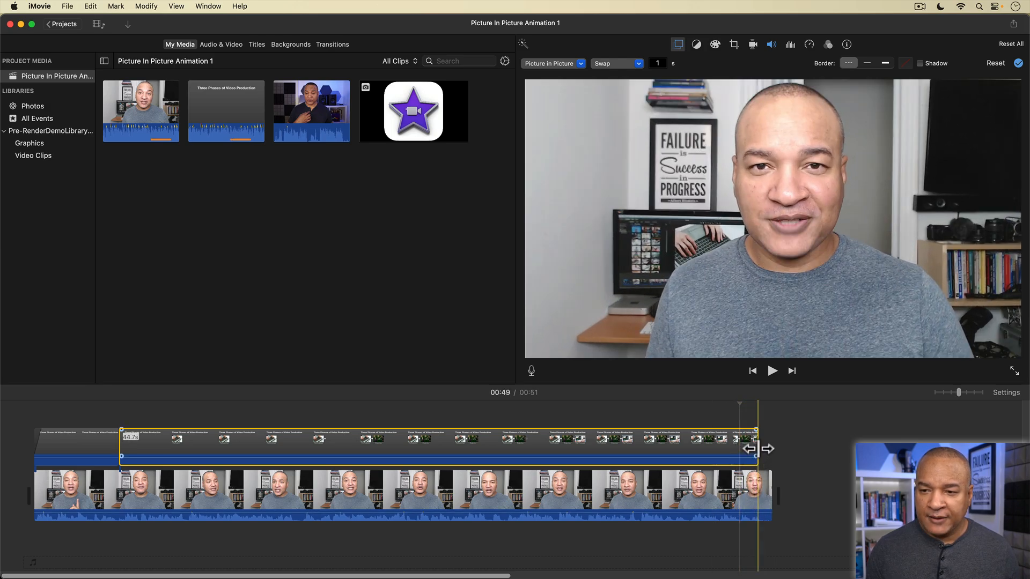
drag(753, 458, 748, 451)
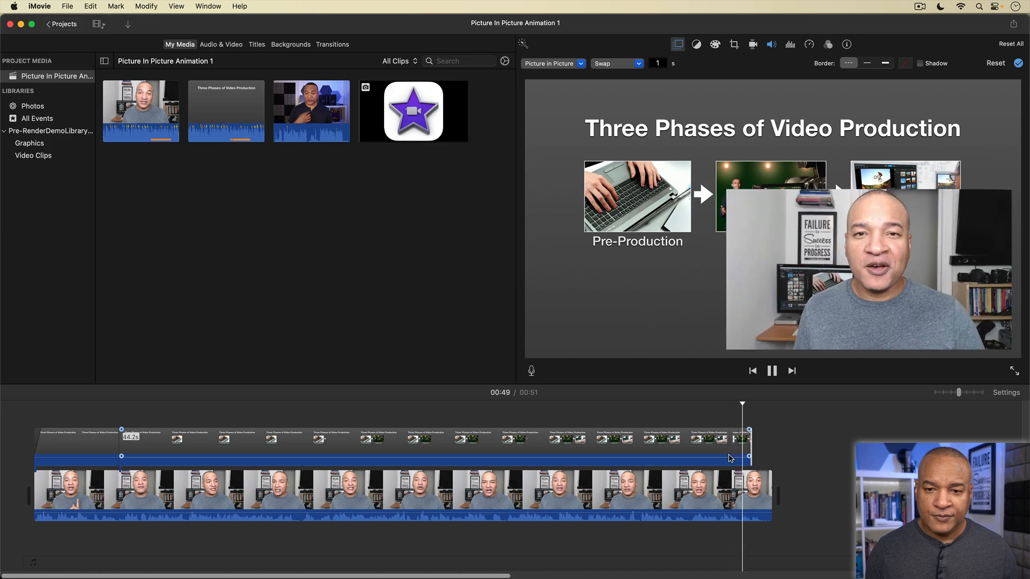